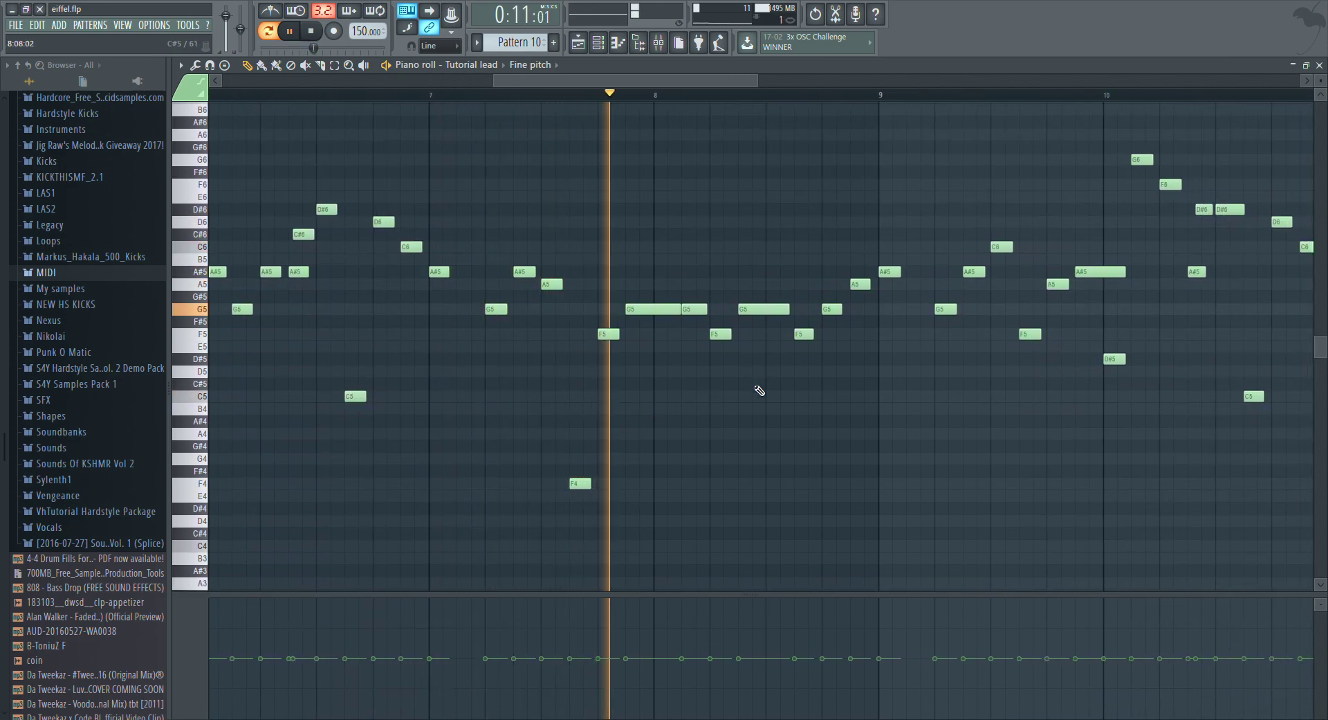
# Step: Leave the lead's piano roll and set the mixer insert 11 volume to about -2.5 dB
pyautogui.scroll(2, 768, 389)
pyautogui.scroll(-4, 771, 388)
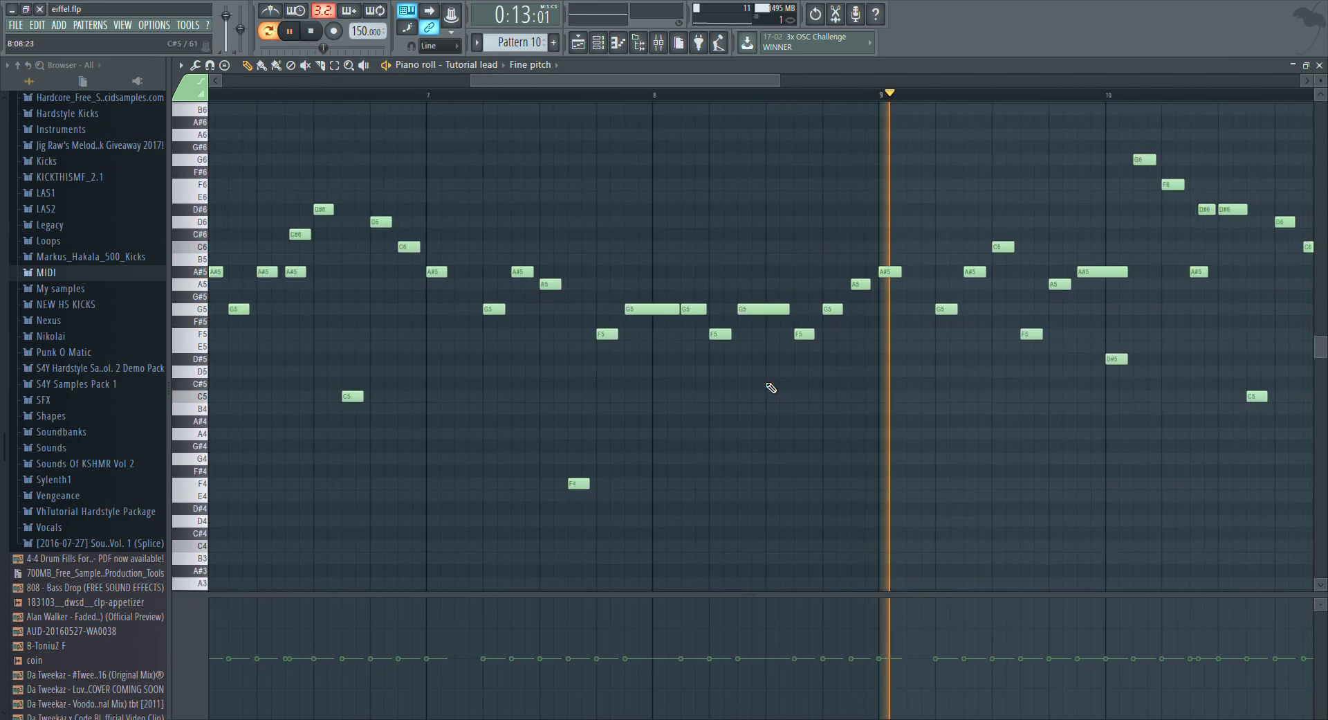
pyautogui.click(618, 43)
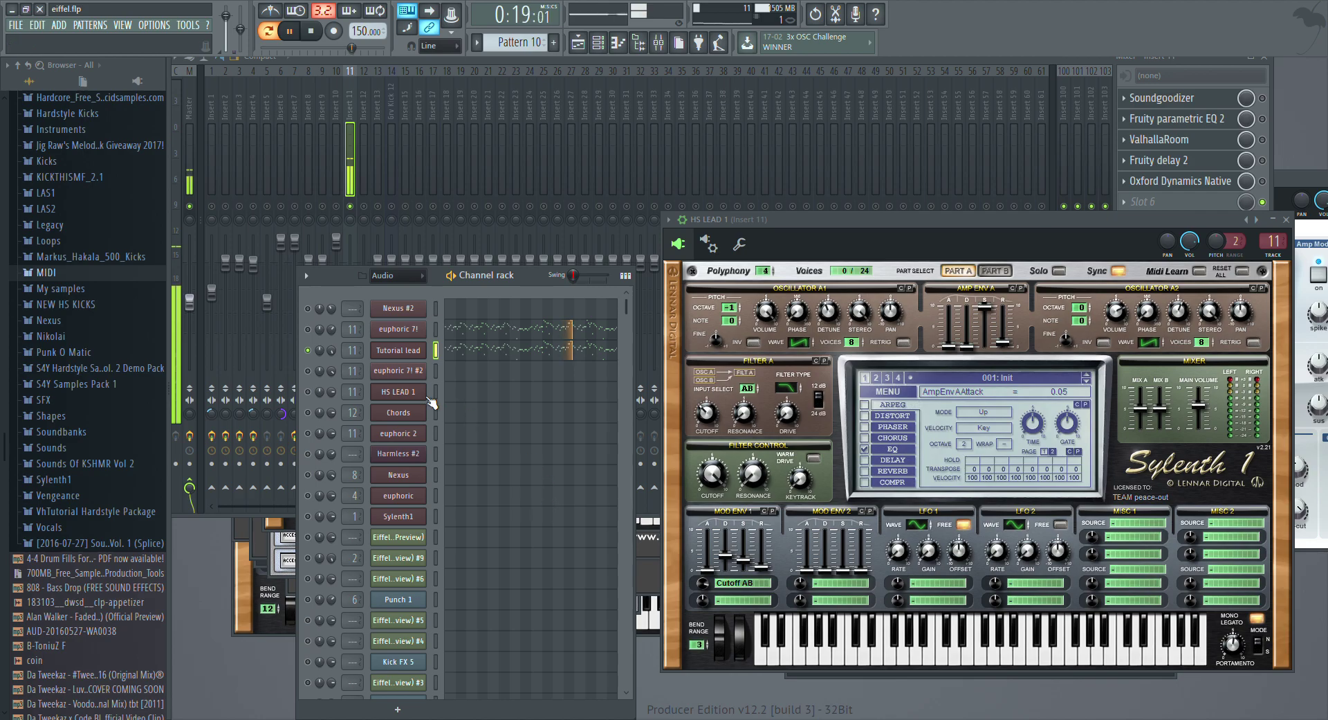
pyautogui.moveTo(359, 276)
pyautogui.mouseDown()
pyautogui.moveTo(361, 331)
pyautogui.moveTo(358, 282)
pyautogui.mouseUp()
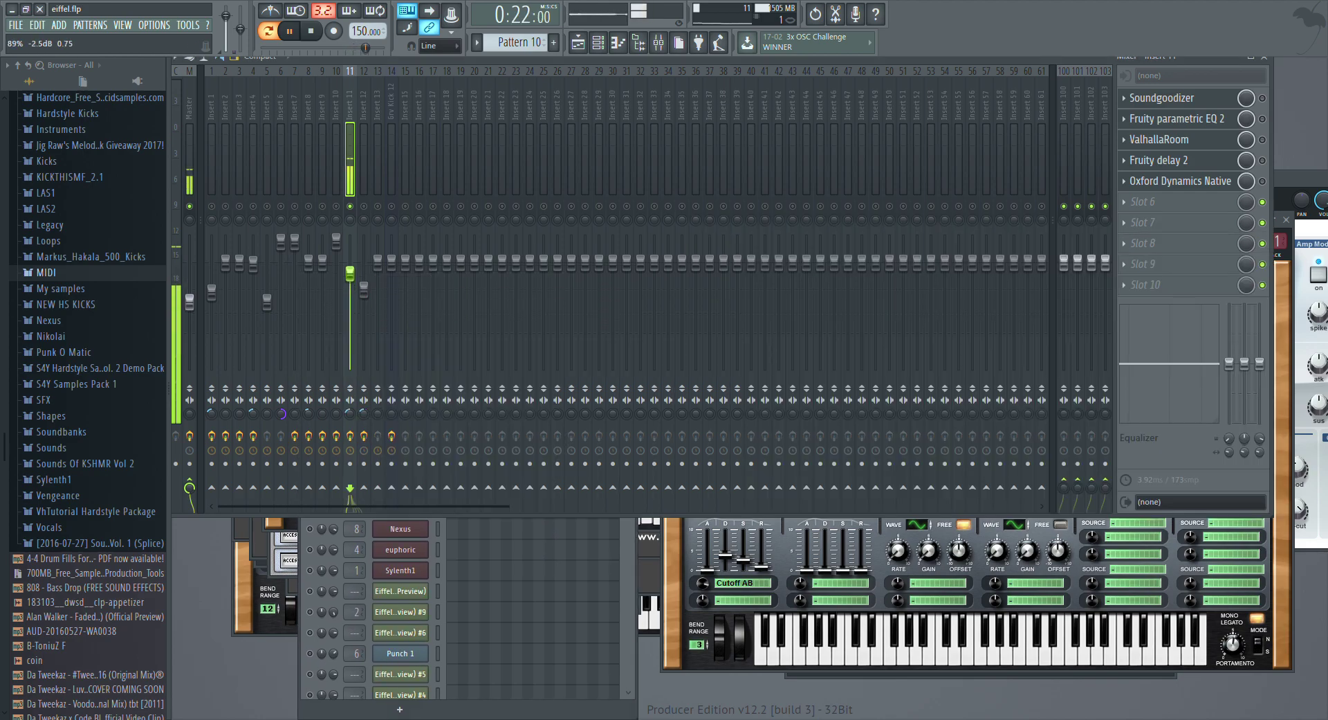
# Step: Open the Tutorial lead channel's synth from the channel rack and restart the pattern playback
pyautogui.click(319, 531)
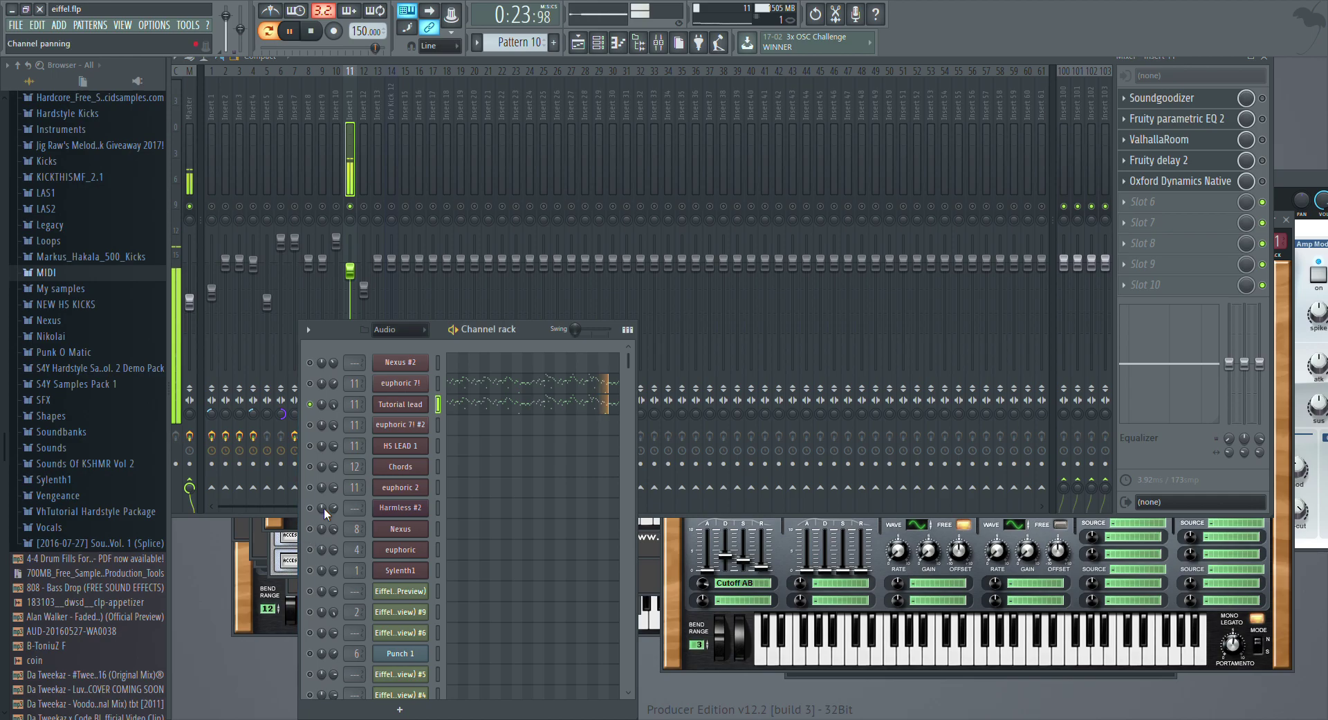
pyautogui.press('space')
pyautogui.click(411, 407)
pyautogui.press('space')
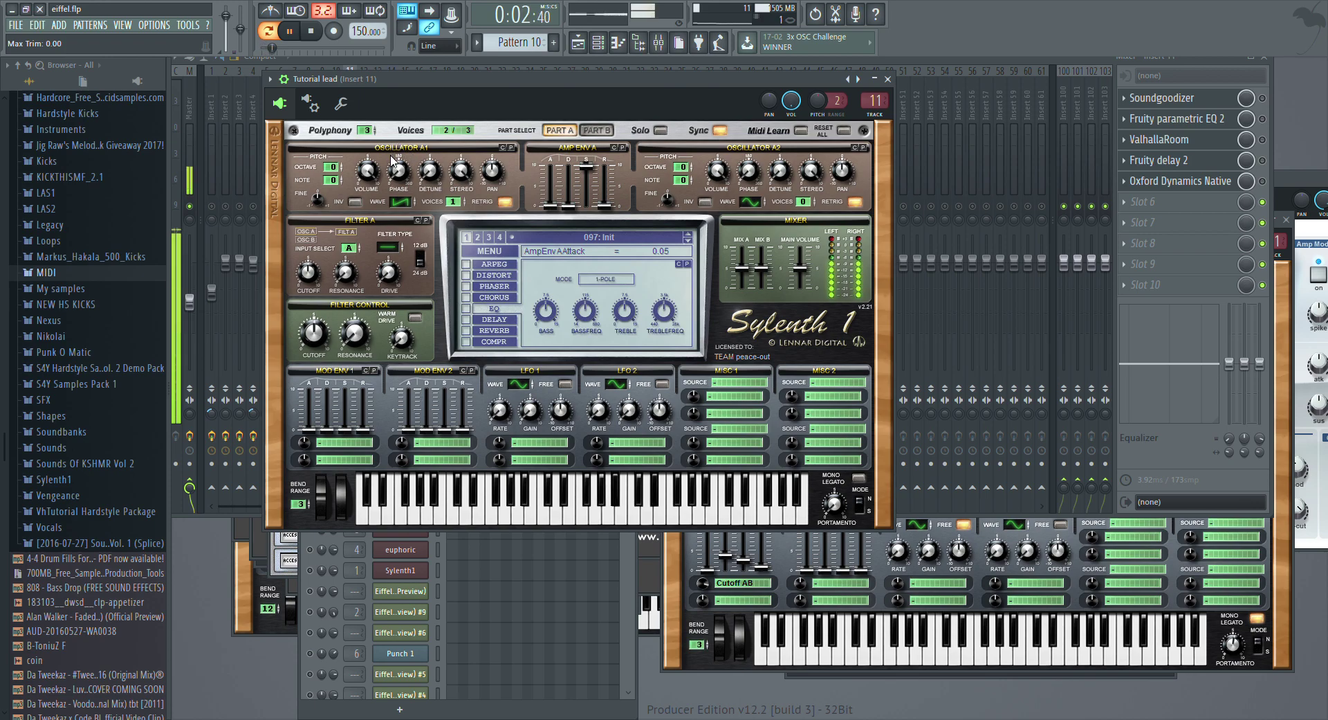
# Step: Set the synth's polyphony to 16 and turn off retrig on oscillator A1
pyautogui.moveTo(374, 130); pyautogui.dragTo(394, 27)
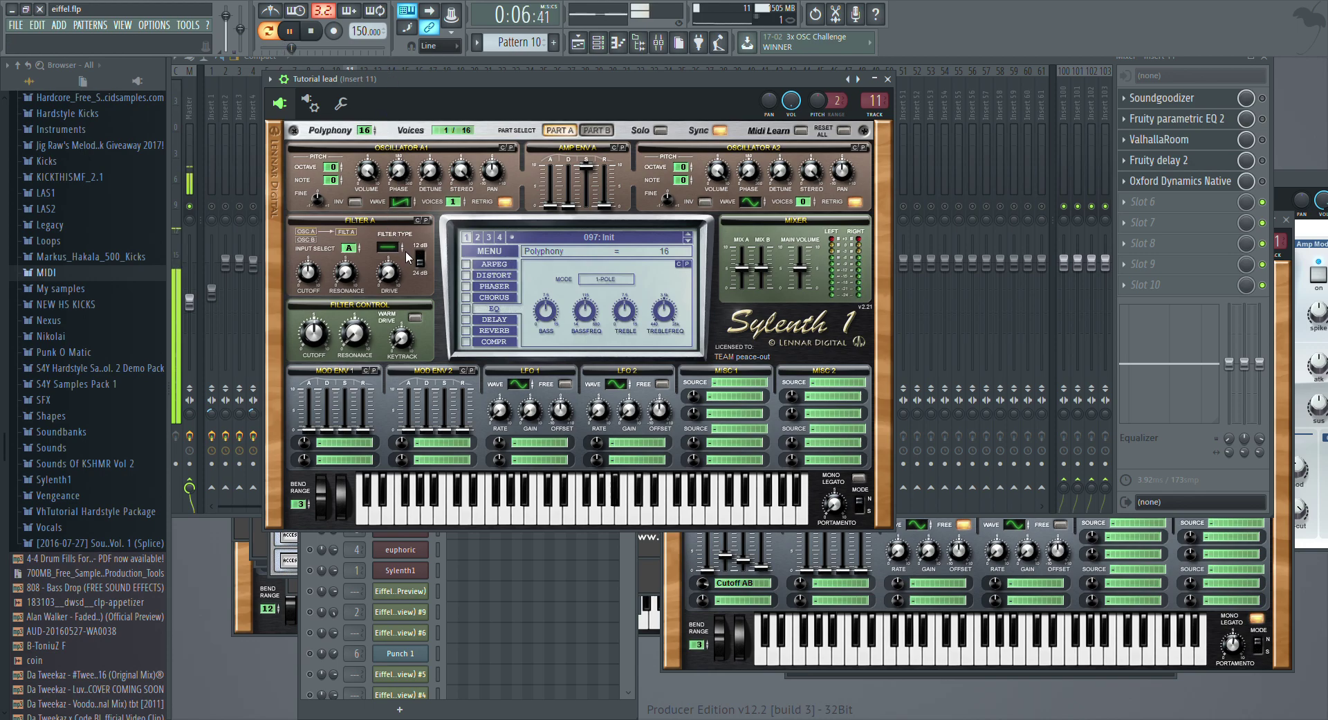
pyautogui.click(506, 202)
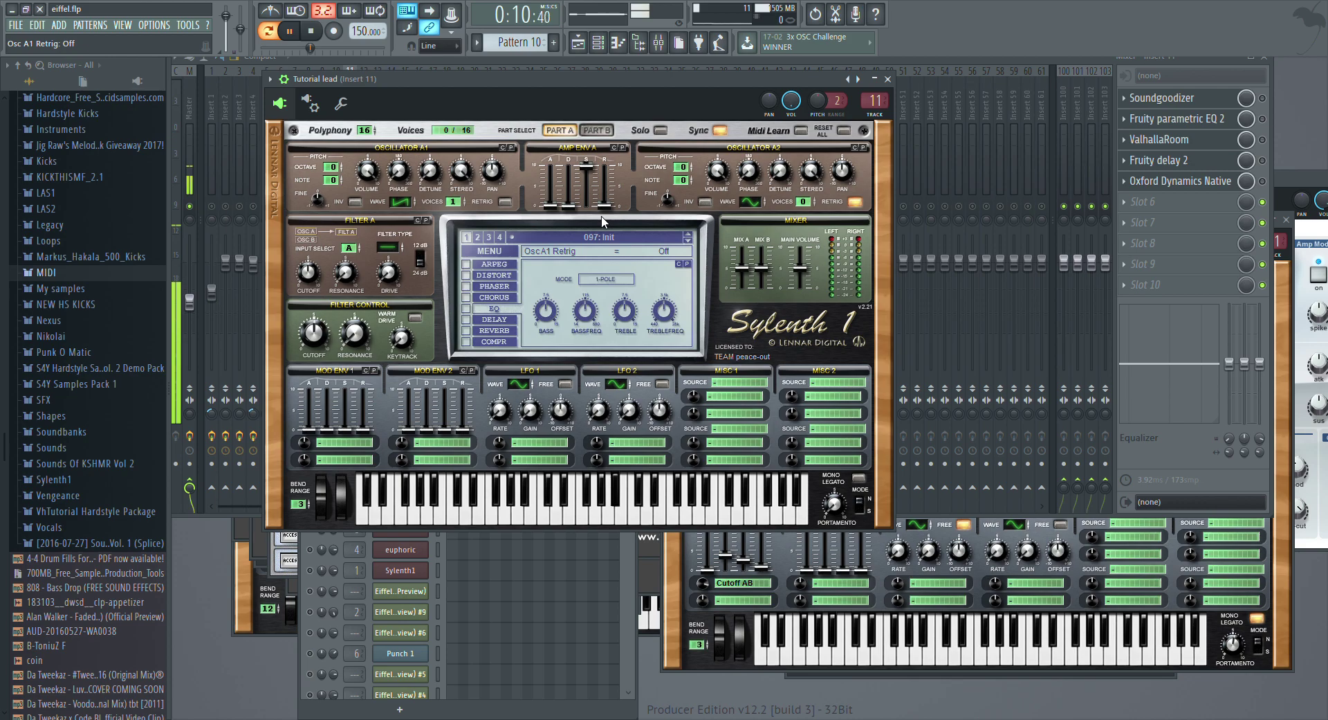
# Step: Set oscillator A2's volume to 2.62, change its waveform, give it 1 voice and turn off its retrig
pyautogui.moveTo(719, 174); pyautogui.dragTo(721, 181)
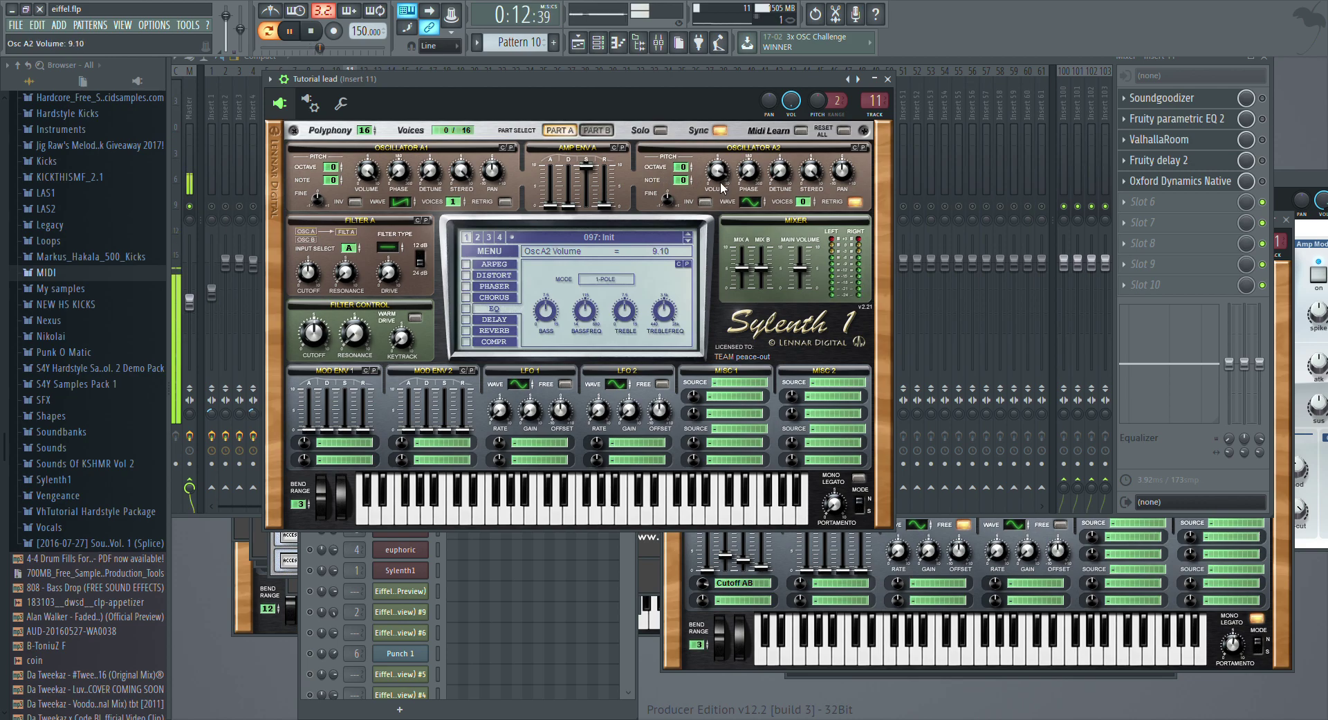
pyautogui.moveTo(712, 248); pyautogui.dragTo(712, 264)
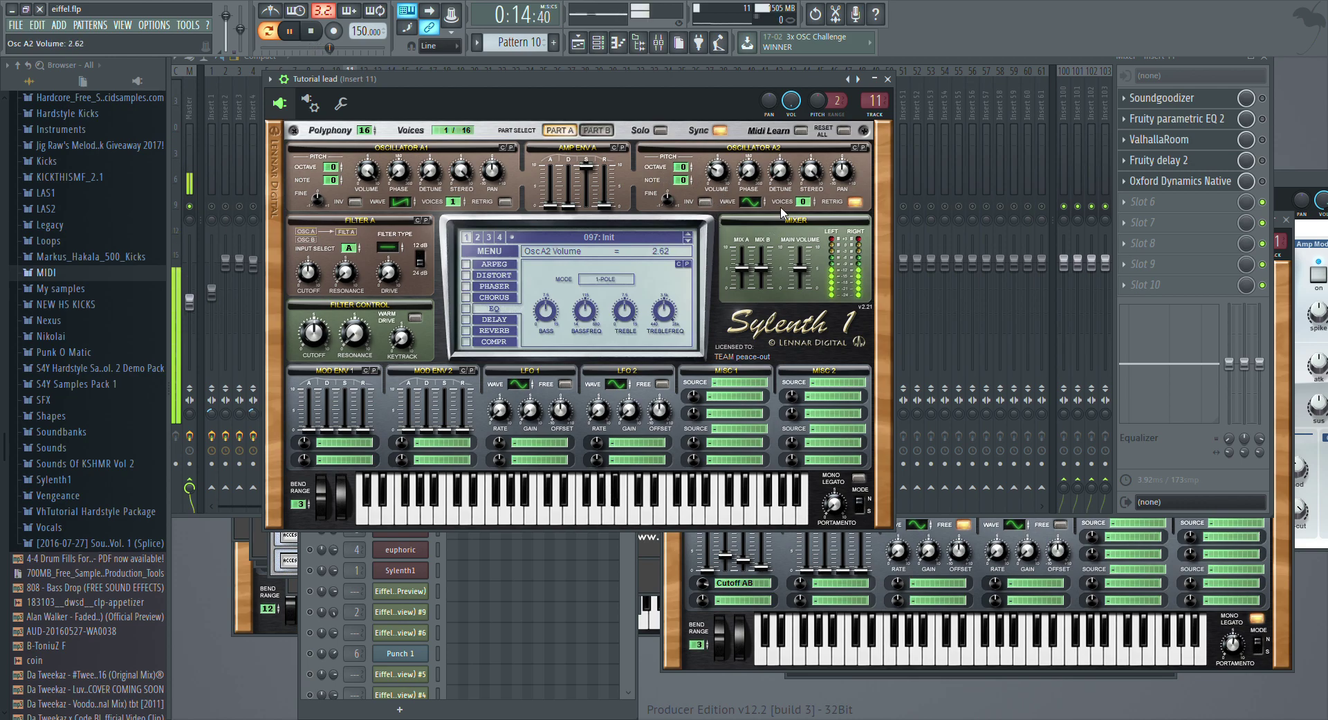
pyautogui.click(753, 201)
pyautogui.moveTo(754, 191); pyautogui.dragTo(756, 179)
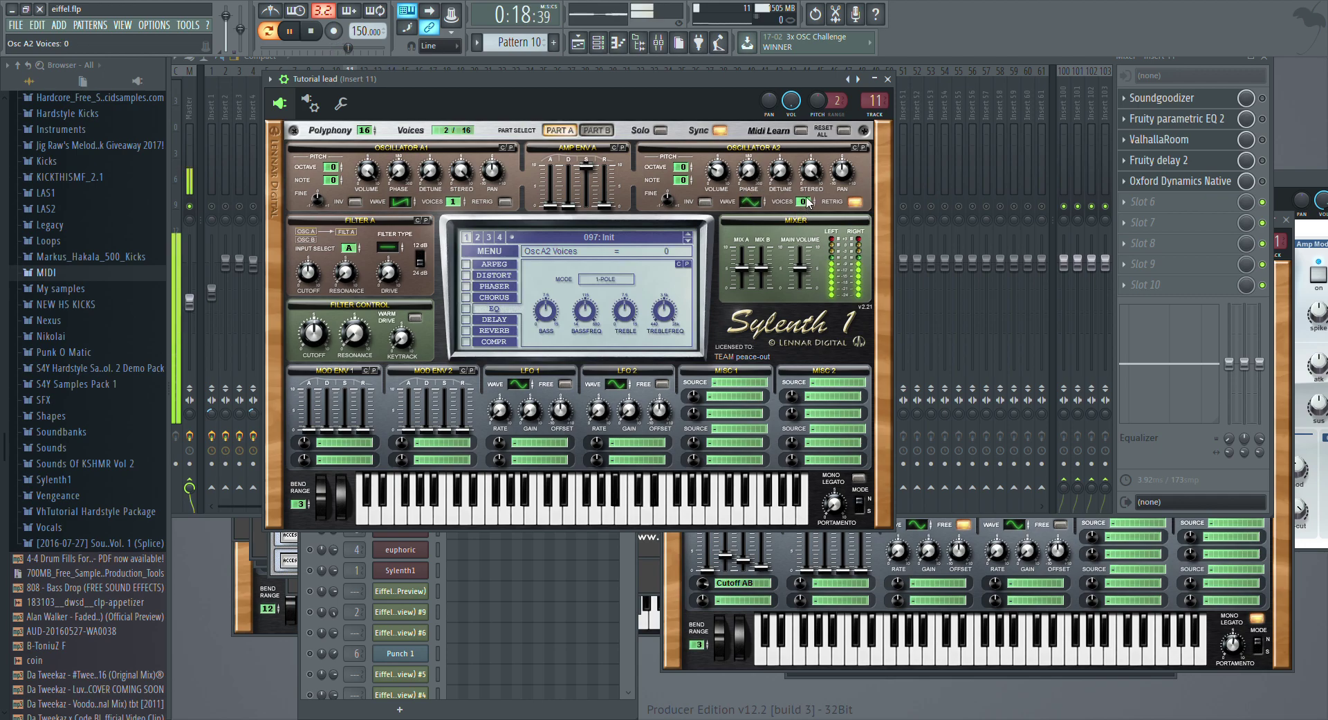
pyautogui.click(855, 202)
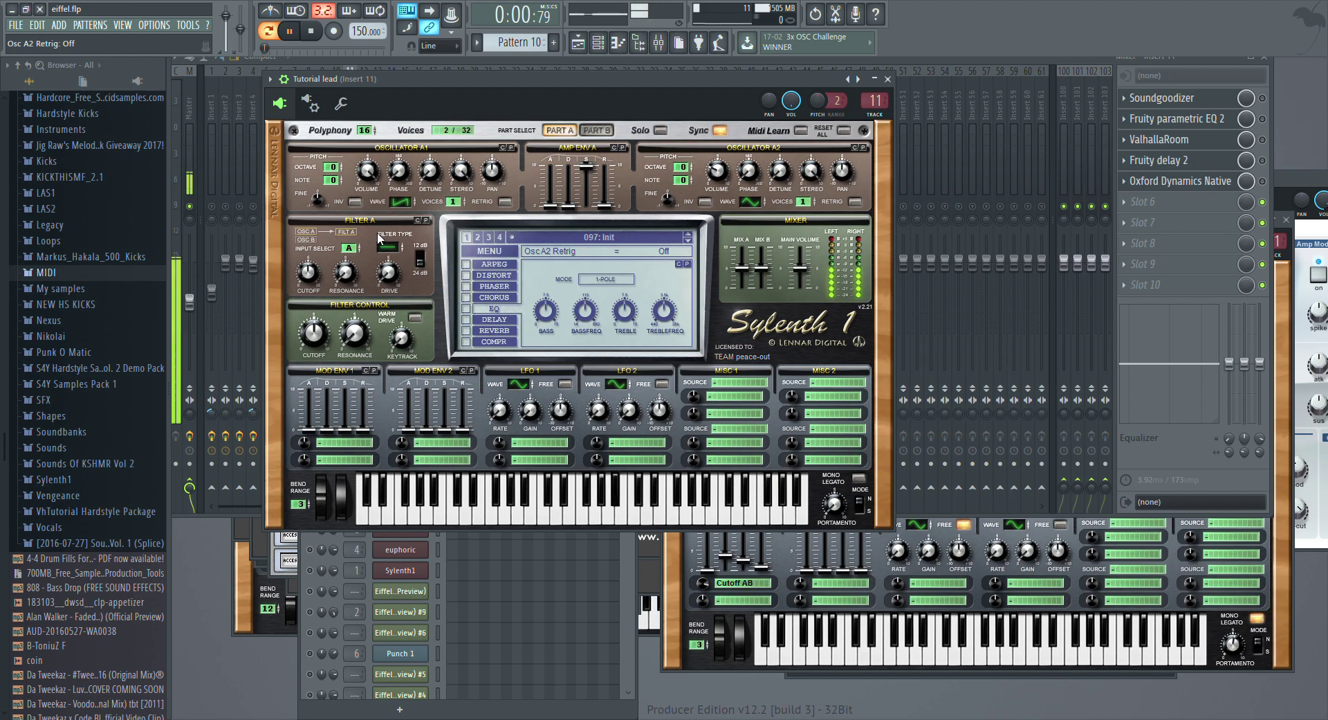
# Step: Set filter A to the Lowpass type with a drive of 4.38
pyautogui.click(383, 245)
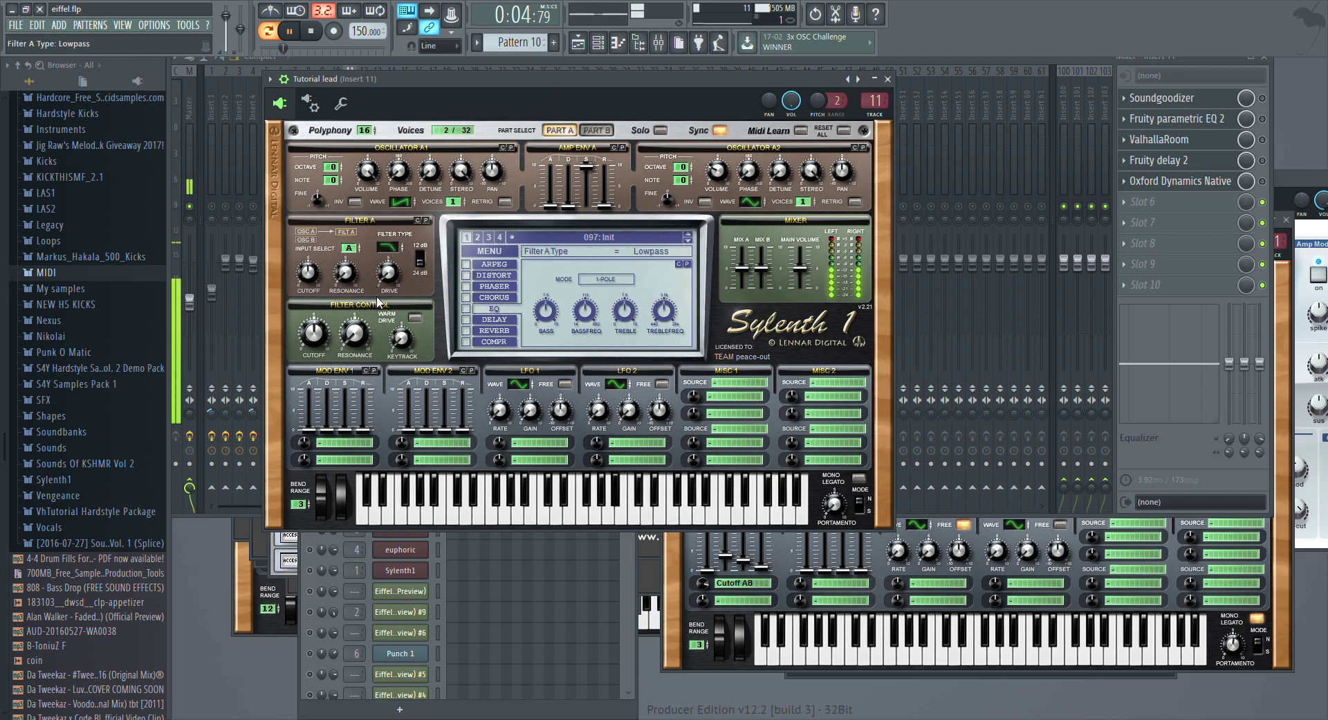
pyautogui.moveTo(389, 277); pyautogui.dragTo(395, 247)
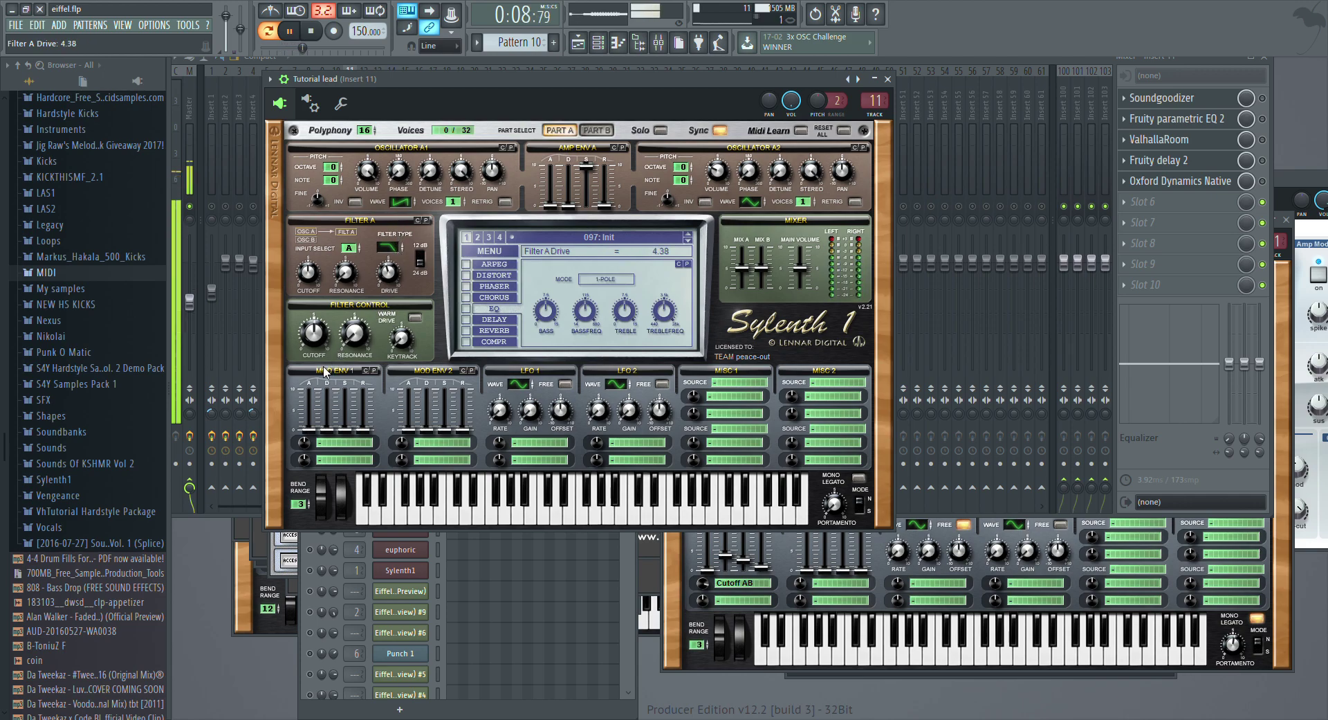
# Step: In the filter control section, raise the cutoff, set the resonance to 1.52 and turn on warm drive
pyautogui.moveTo(310, 343); pyautogui.dragTo(330, 227)
pyautogui.moveTo(357, 334); pyautogui.dragTo(361, 320)
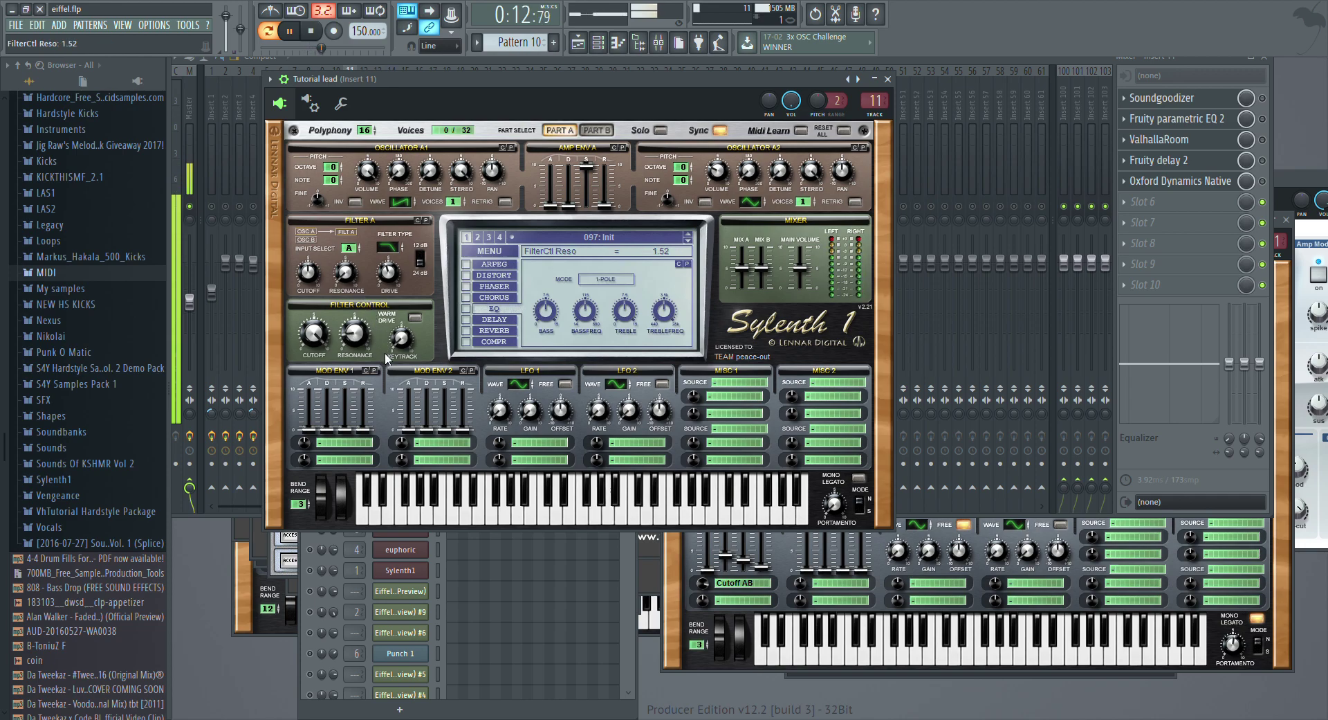
pyautogui.click(415, 317)
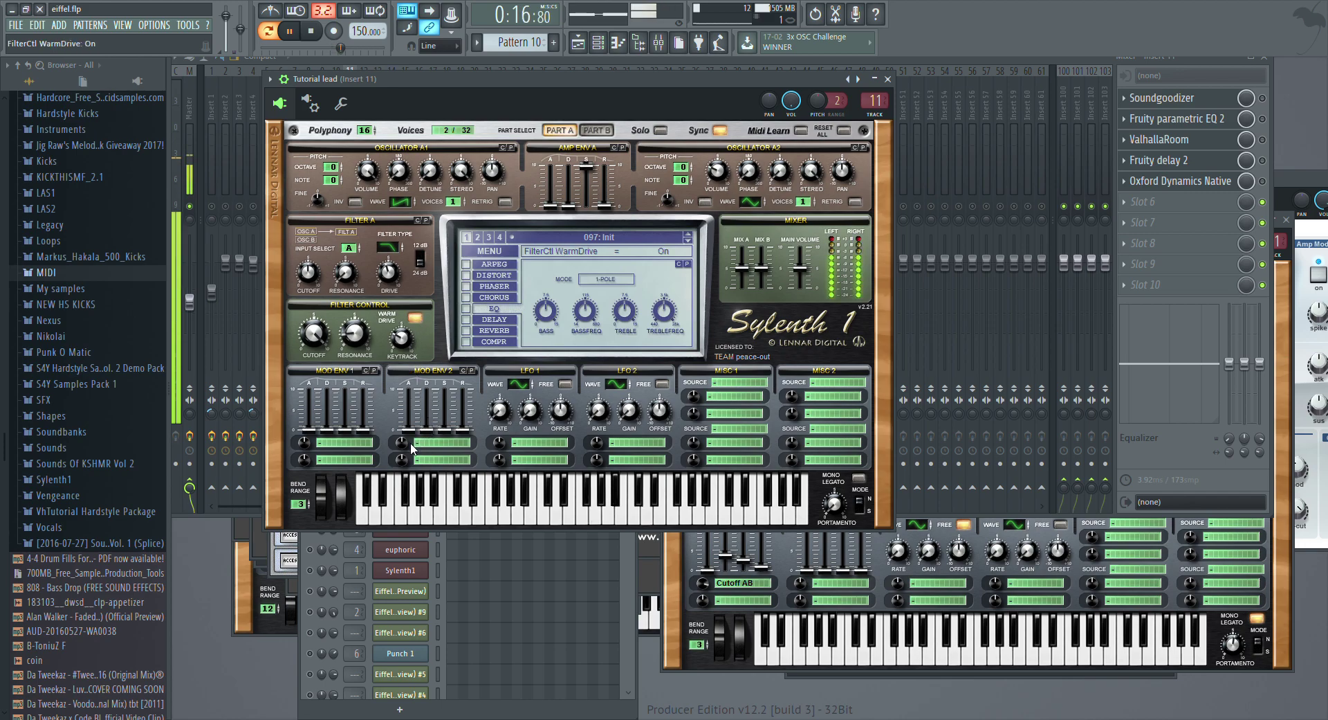
# Step: Route mod envelope 1 to Cutoff AB with a decay of 1.90, and set the filter control cutoff to 21341.28 Hz
pyautogui.click(444, 500)
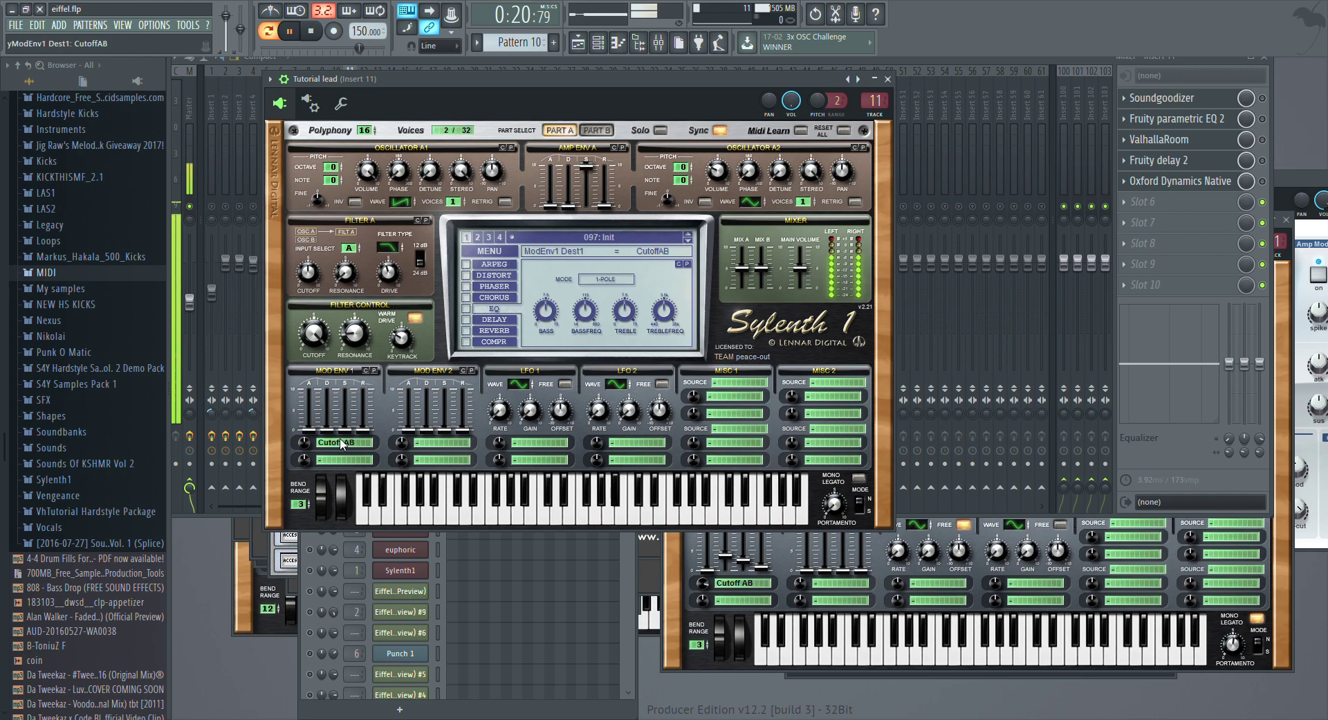
pyautogui.moveTo(331, 435); pyautogui.dragTo(333, 420)
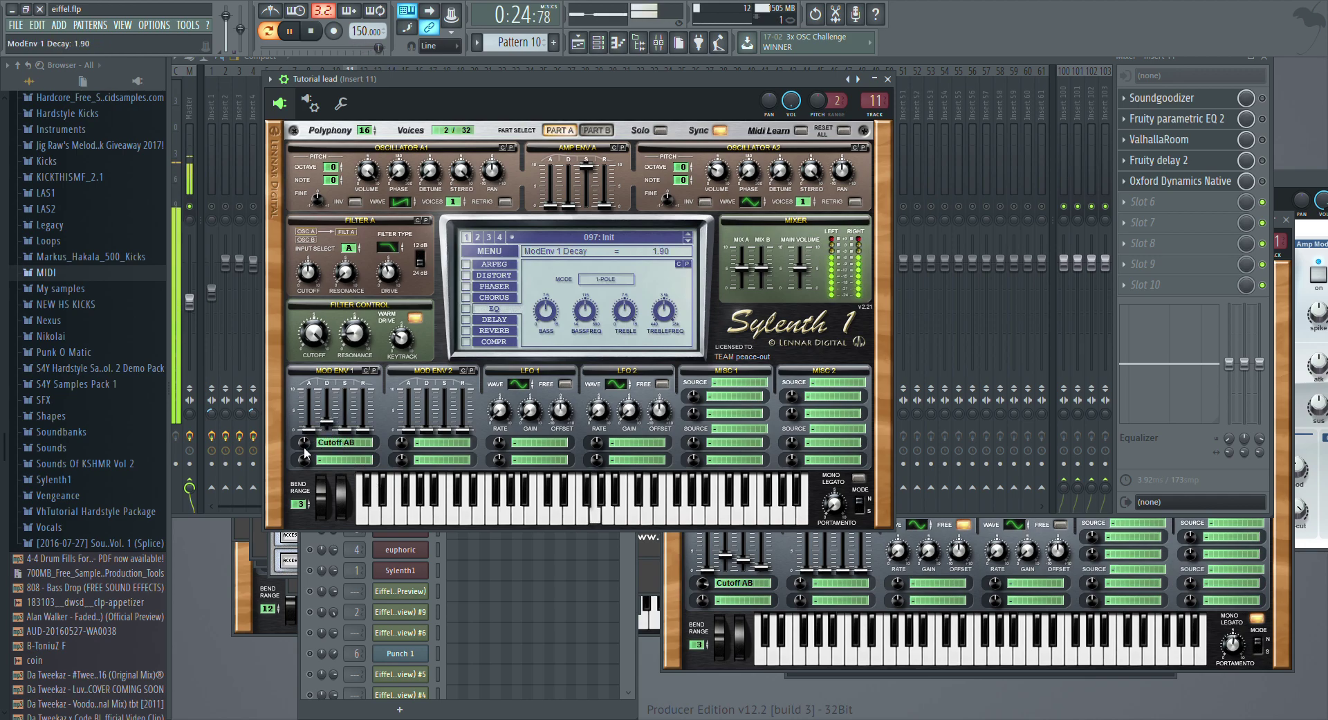
pyautogui.click(317, 344)
pyautogui.moveTo(317, 344); pyautogui.dragTo(353, 210)
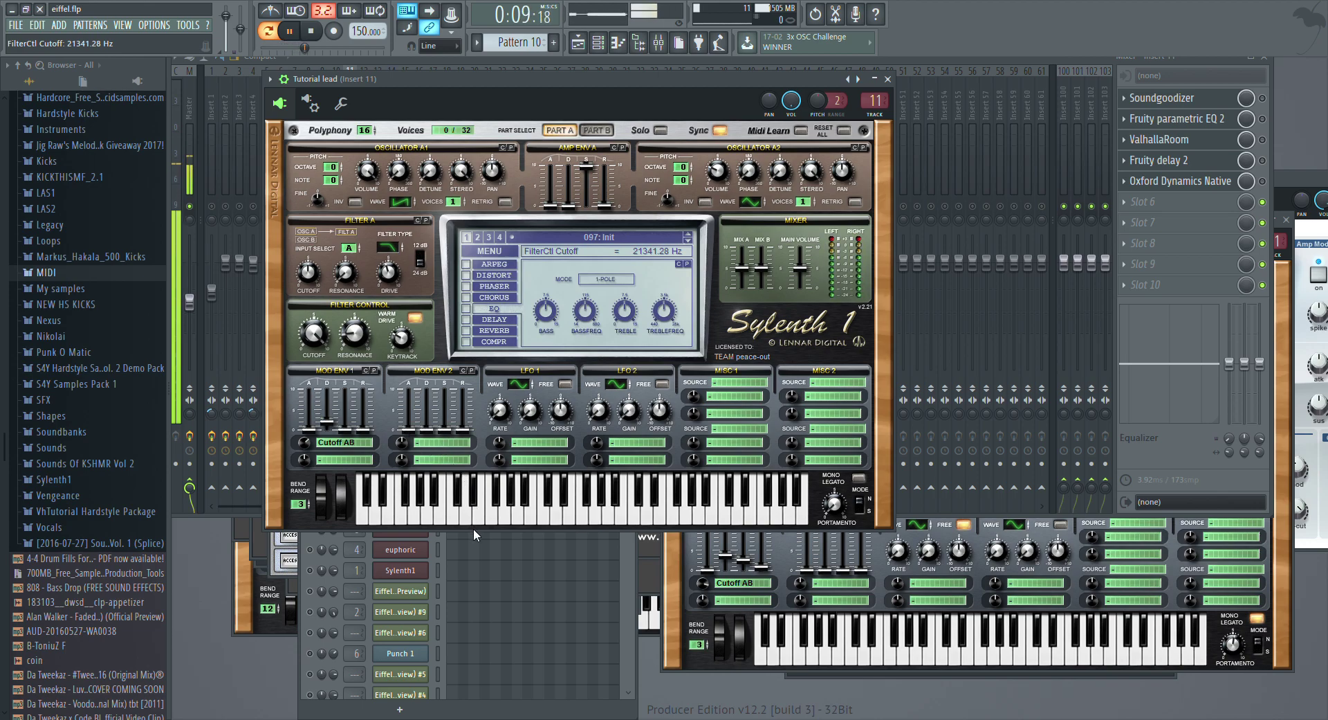
# Step: Route mod envelope 2 to Pitch AB with a decay of 0.46, and to Volume AB with an amount of 10.00
pyautogui.click(463, 553)
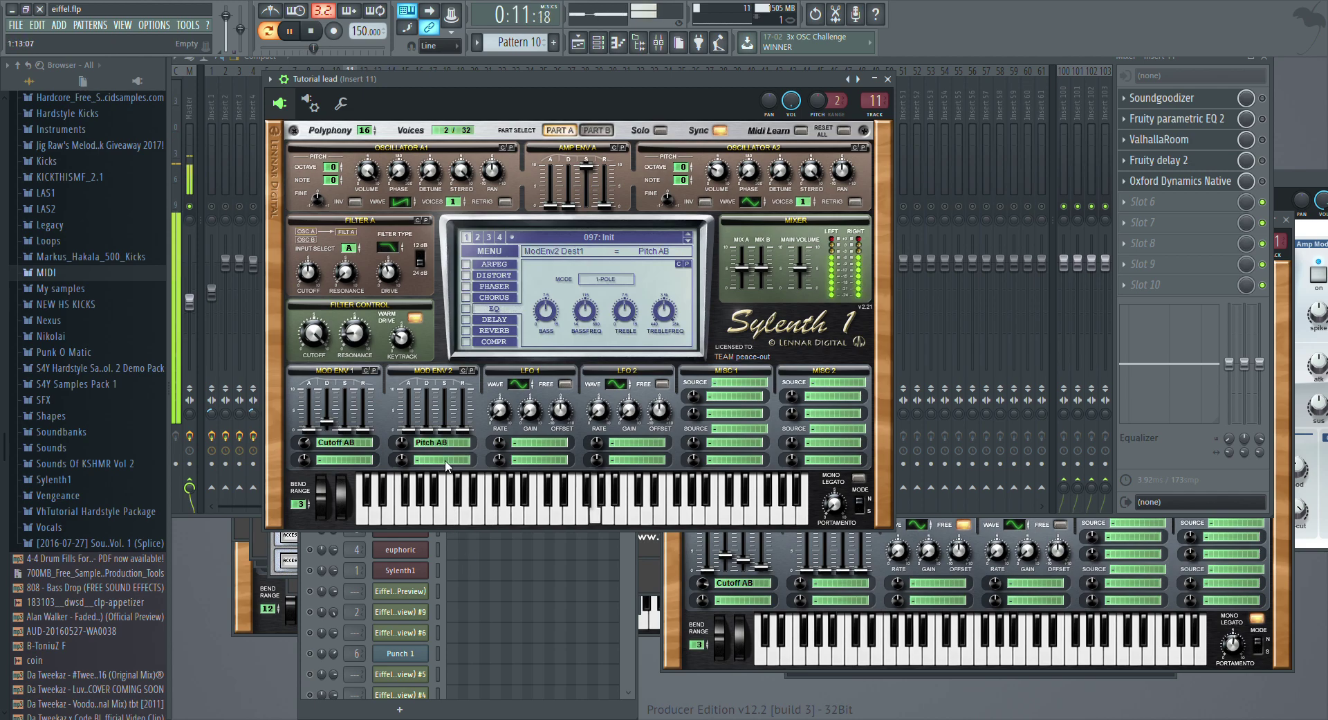
pyautogui.moveTo(433, 433); pyautogui.dragTo(403, 450)
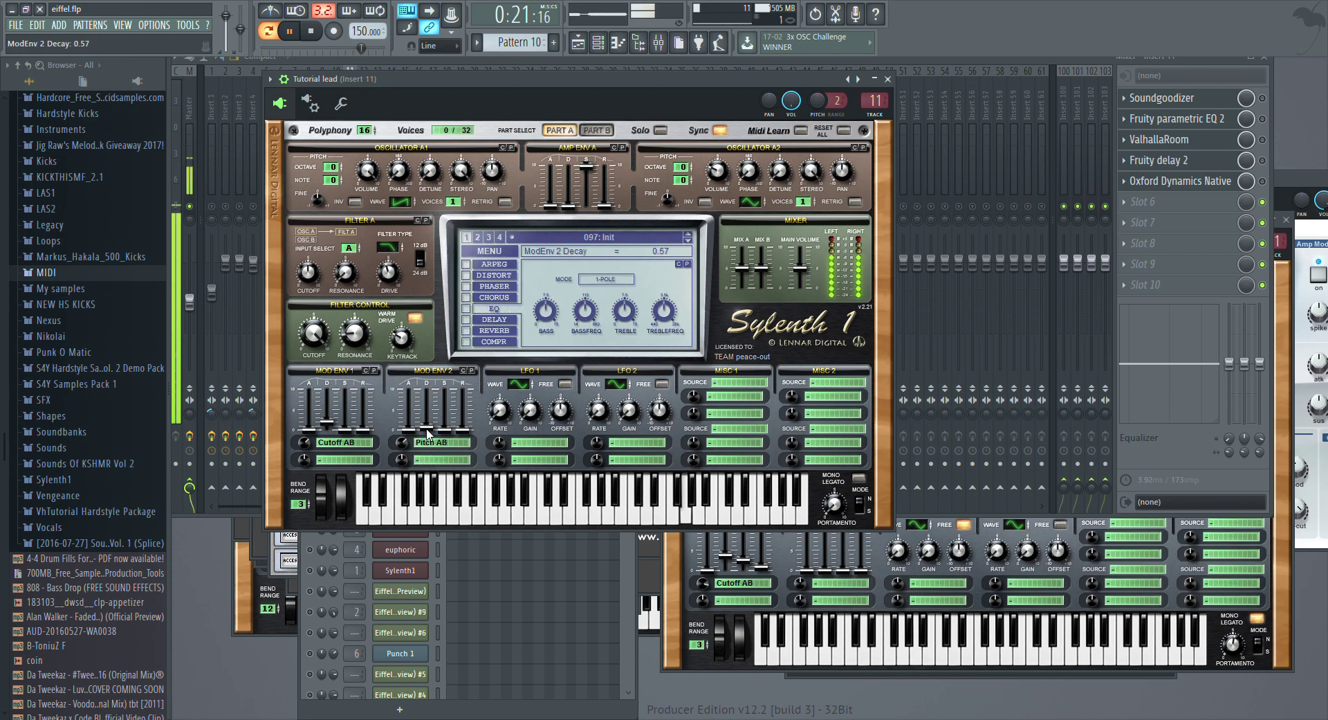
pyautogui.moveTo(432, 429); pyautogui.dragTo(432, 433)
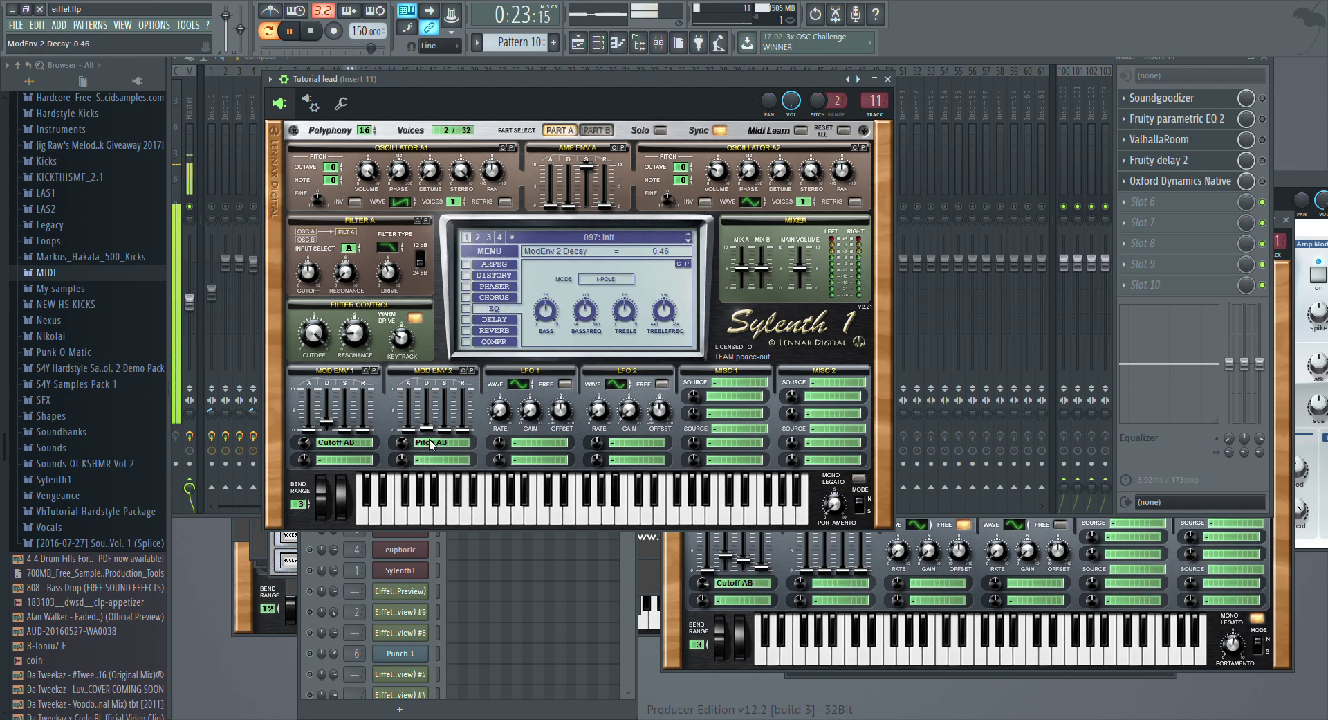
pyautogui.click(464, 516)
pyautogui.moveTo(402, 460); pyautogui.dragTo(406, 267)
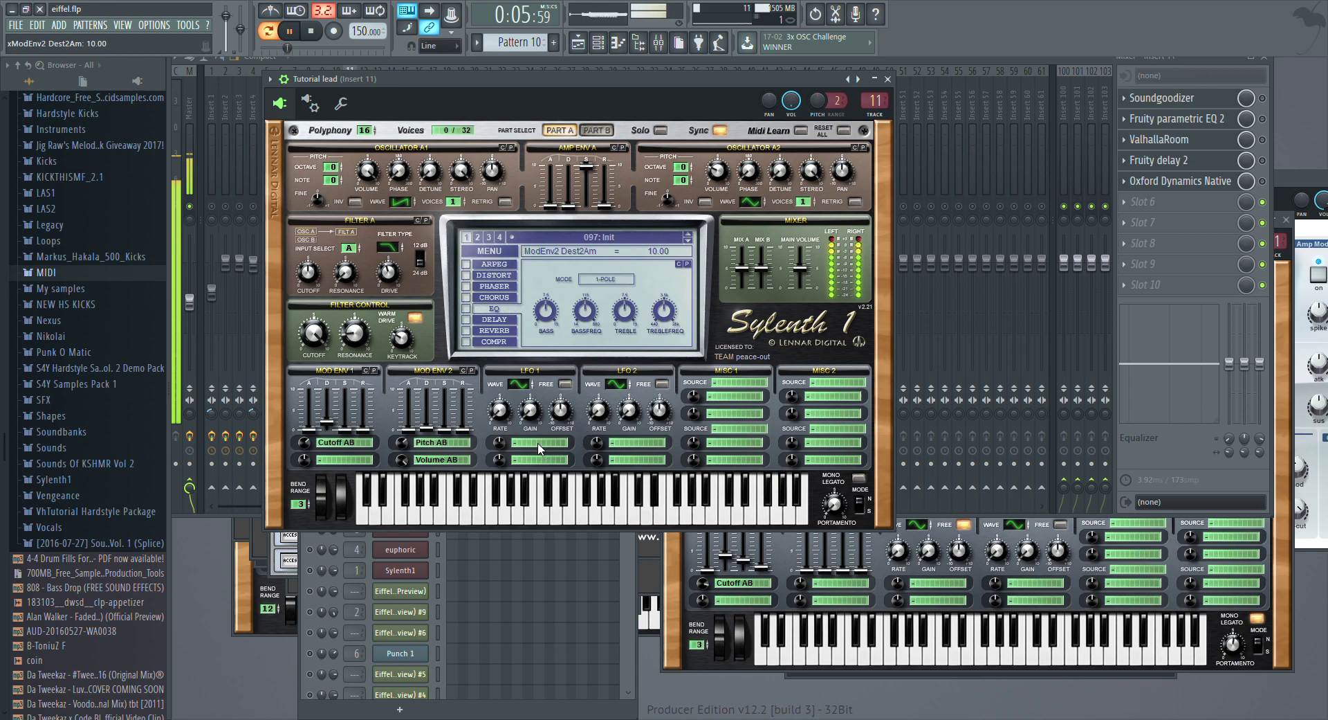
# Step: Route LFO 1 to Pitch A with an amount of 1.71, a rate of 1/64T and a gain of 0.81
pyautogui.click(572, 526)
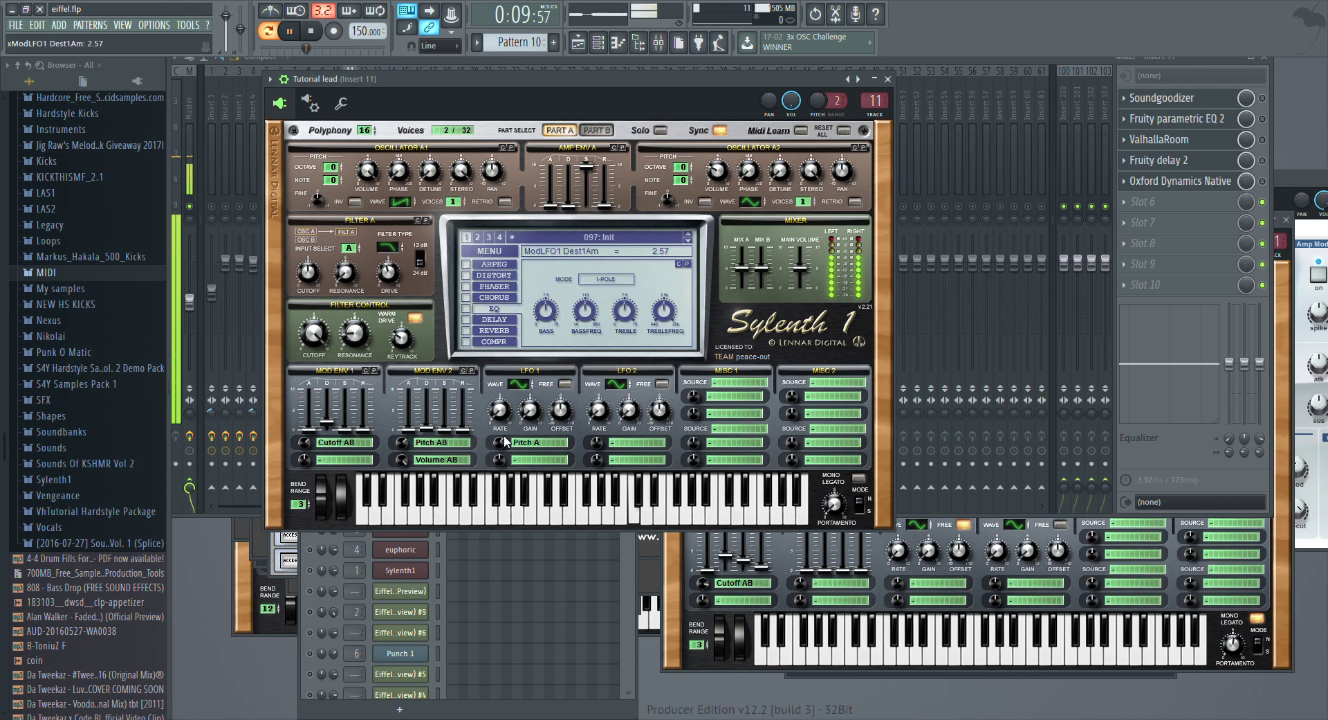
pyautogui.click(518, 384)
pyautogui.moveTo(506, 448); pyautogui.dragTo(539, 424)
pyautogui.click(499, 415)
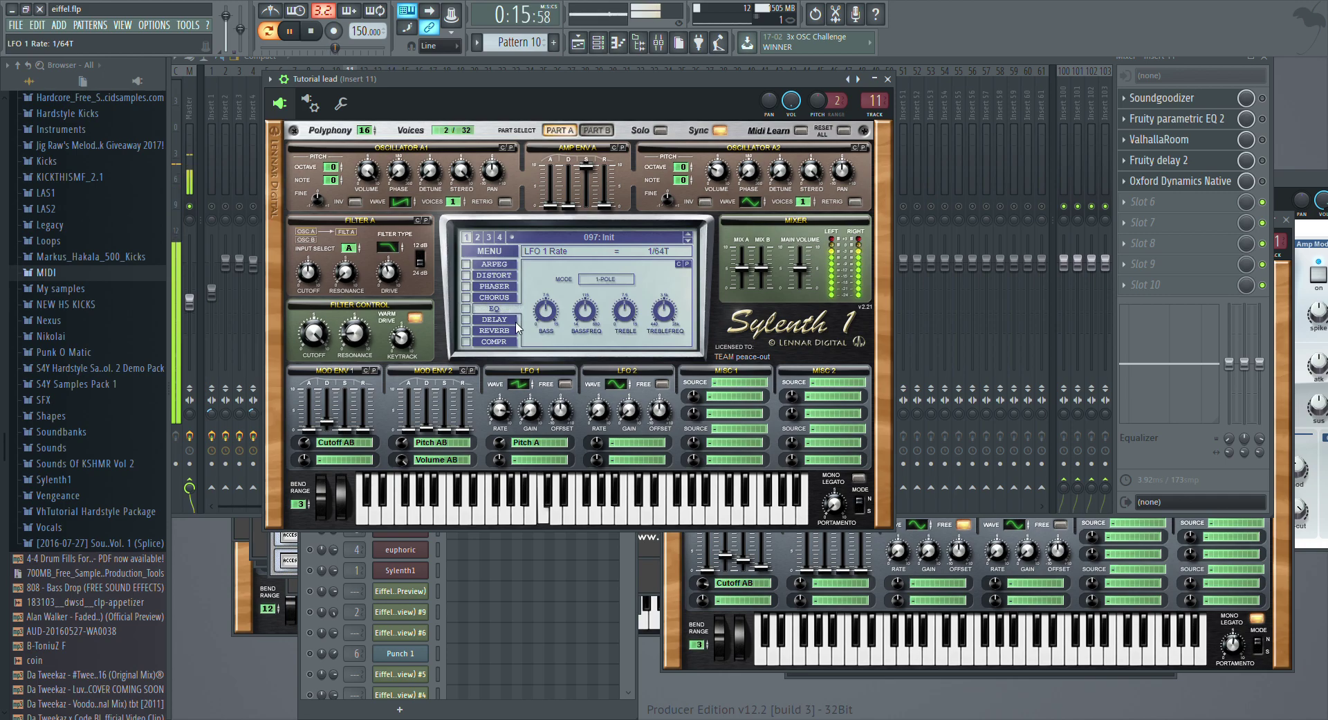
pyautogui.click(538, 405)
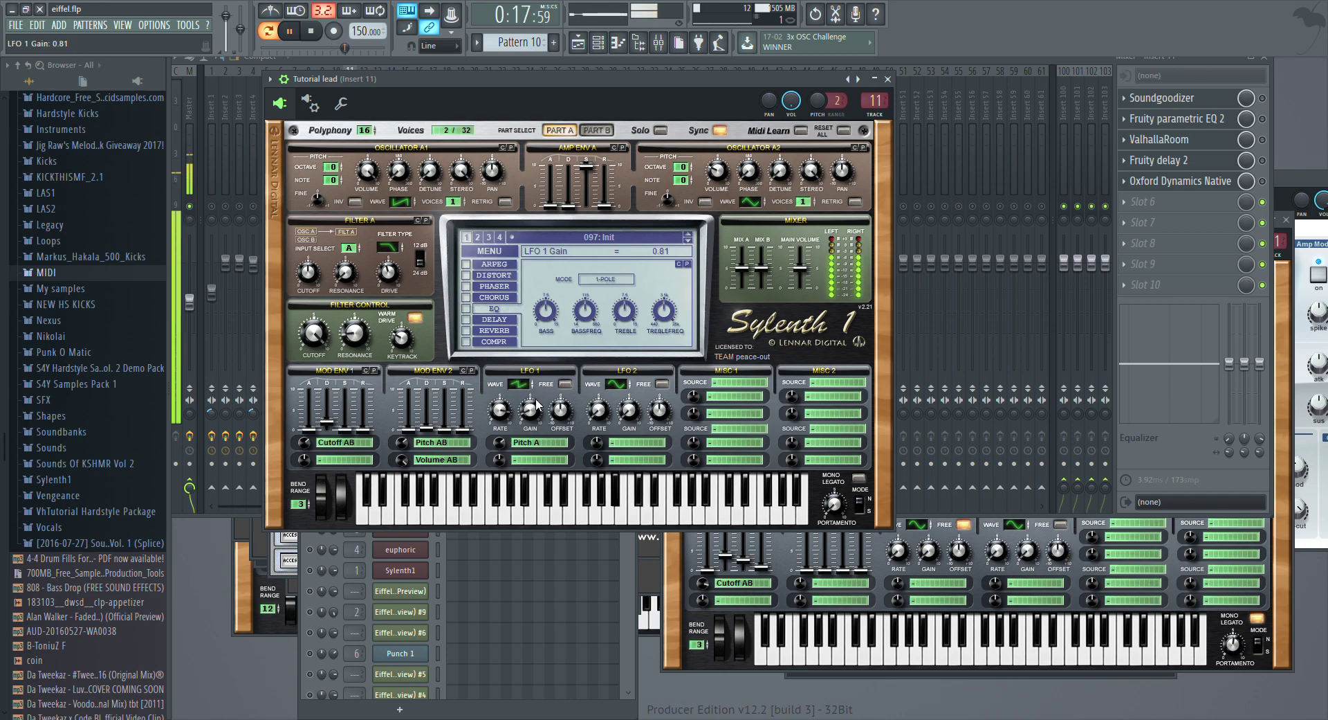
pyautogui.moveTo(538, 405); pyautogui.dragTo(501, 451)
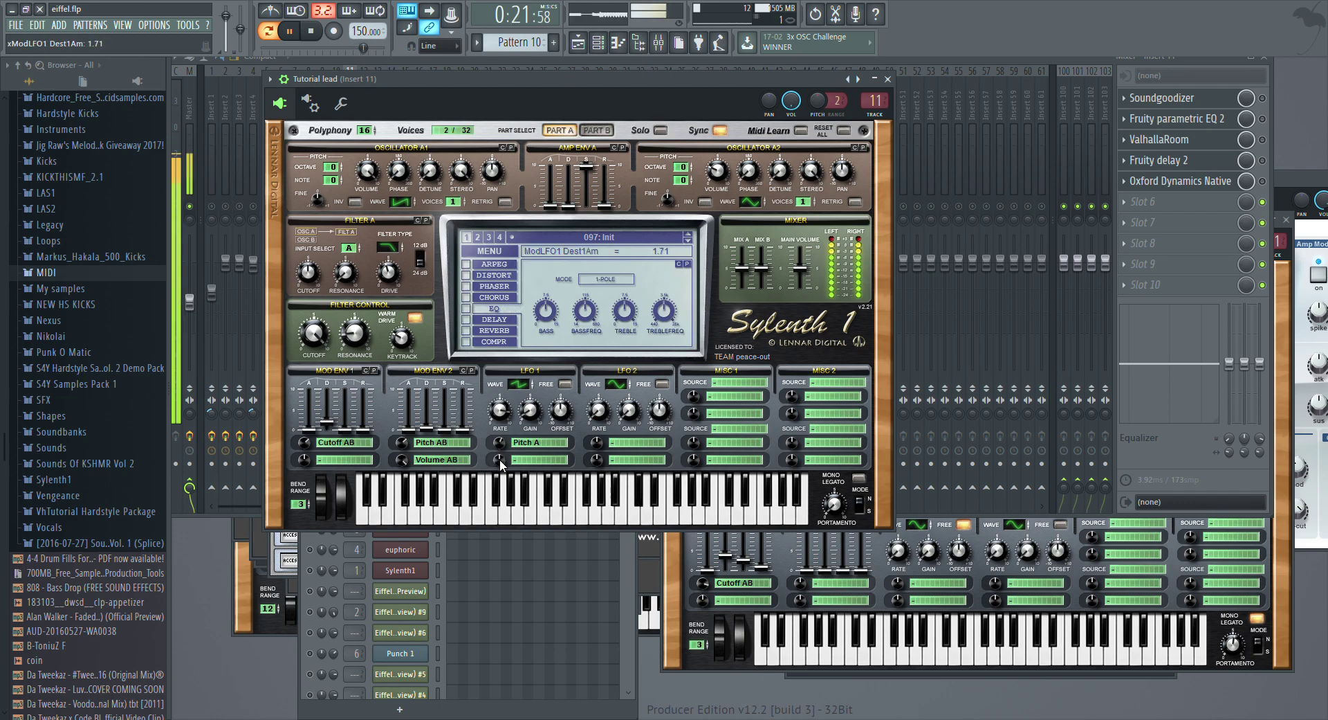
pyautogui.click(499, 411)
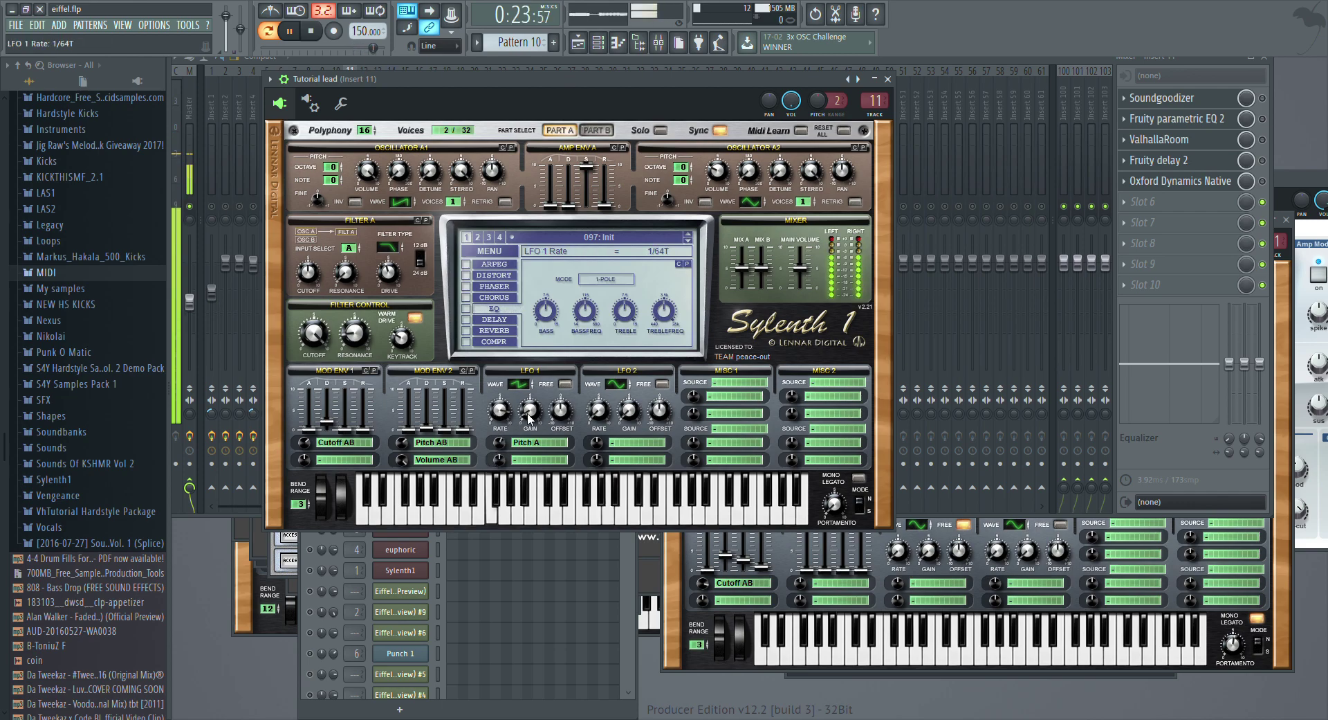
pyautogui.click(529, 418)
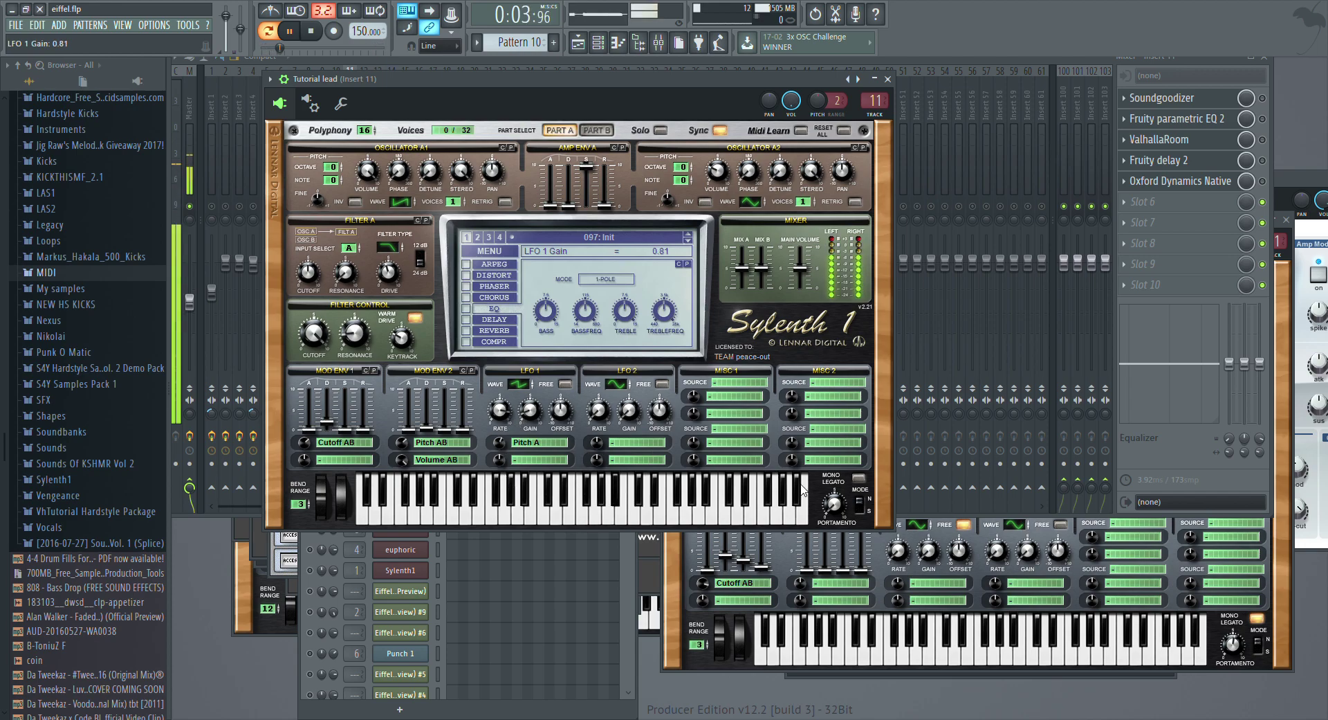
# Step: In the Misc 1 section, assign ModWheel as the first source, route it to Cutoff AB and raise the amount
pyautogui.click(747, 382)
pyautogui.click(780, 426)
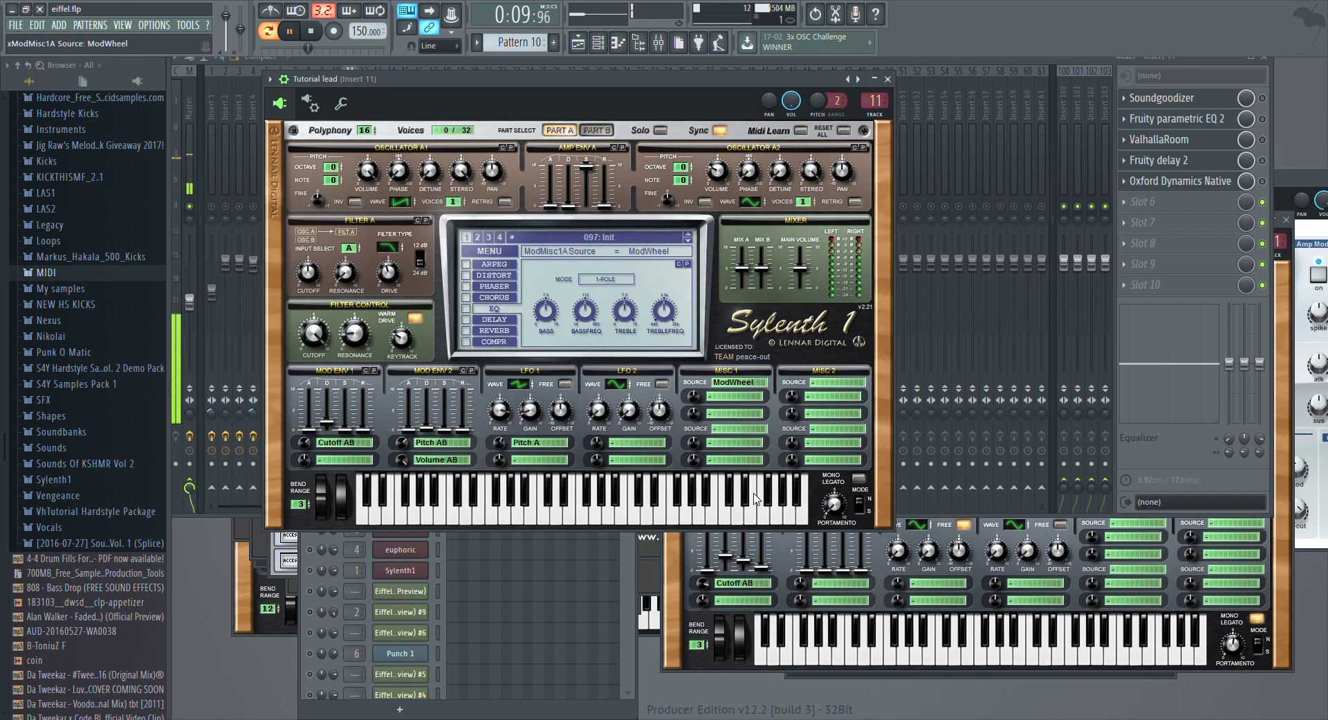
pyautogui.click(743, 397)
pyautogui.click(762, 438)
pyautogui.moveTo(695, 397); pyautogui.dragTo(733, 281)
# Step: Enable mono legato and set the portamento time to 5.14
pyautogui.click(859, 478)
pyautogui.click(835, 504)
pyautogui.moveTo(841, 425); pyautogui.dragTo(841, 445)
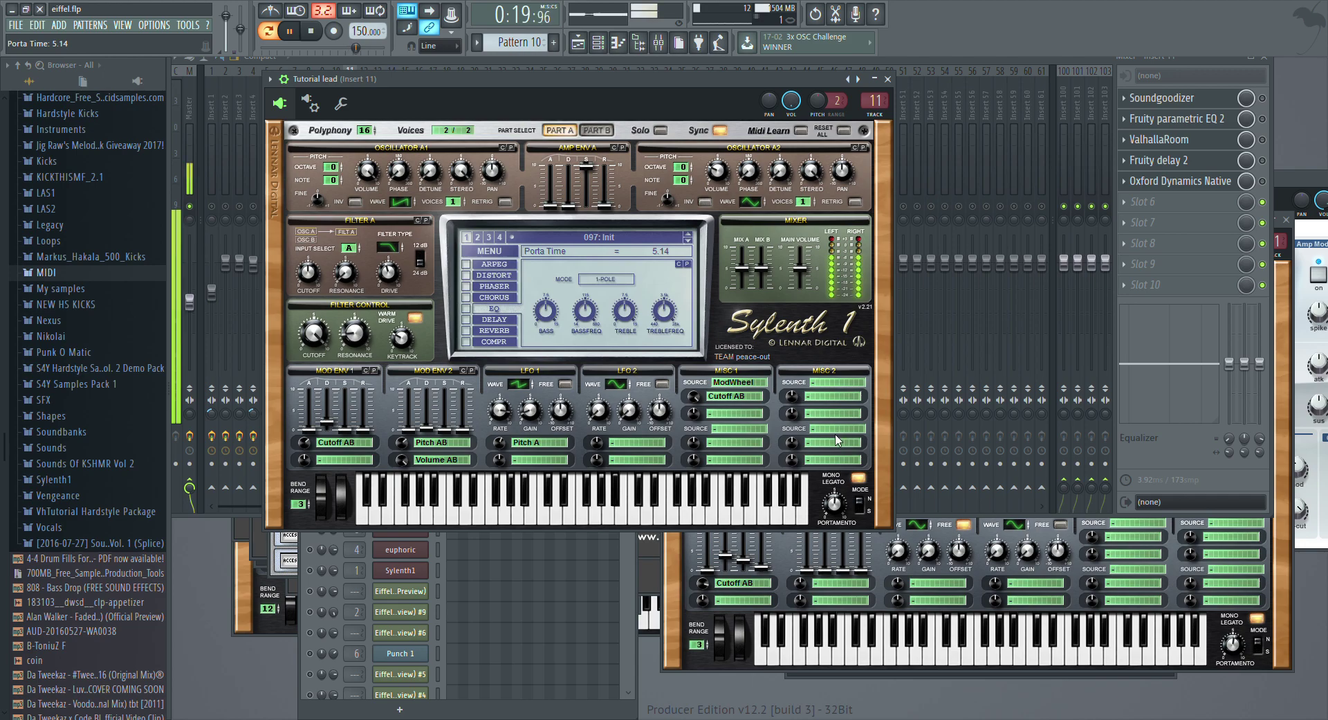
# Step: In Part B, set oscillator B1 to 8 voices, turn off its retrig and set its detune to 3.76
pyautogui.click(597, 134)
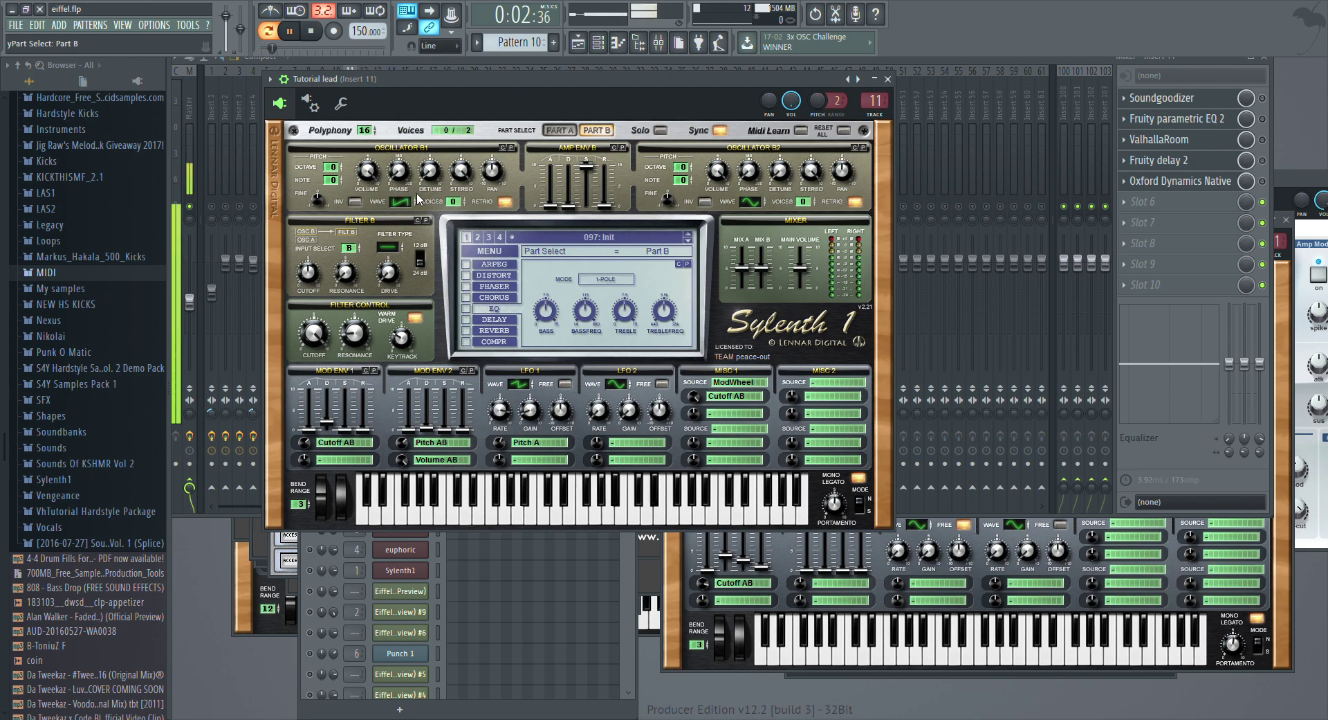
pyautogui.moveTo(453, 201); pyautogui.dragTo(487, 138)
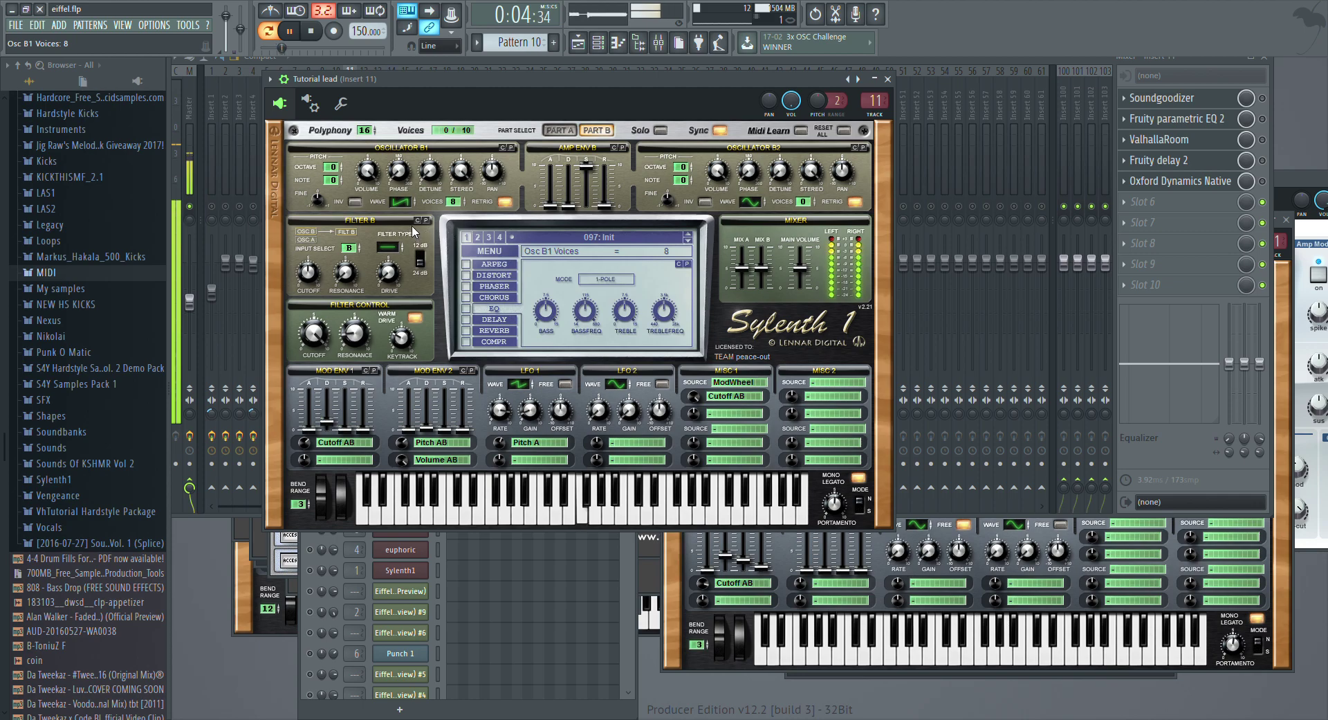
pyautogui.click(505, 202)
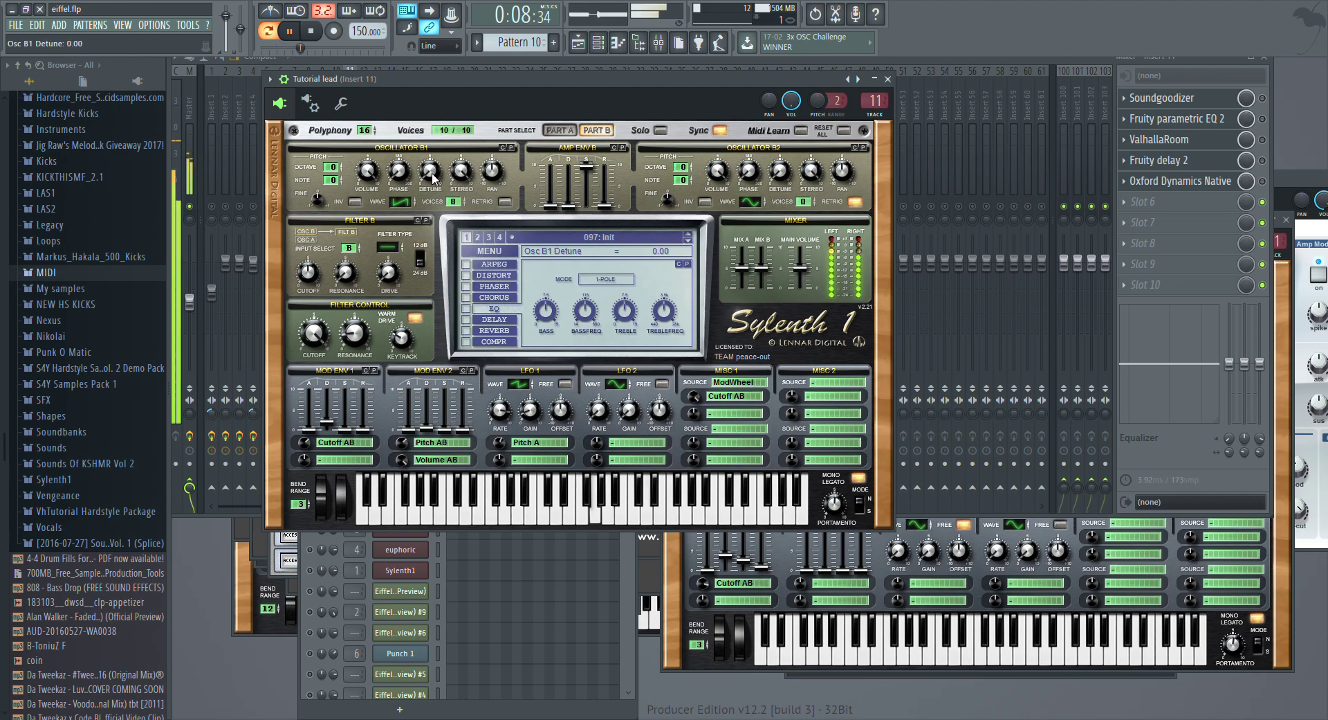
pyautogui.moveTo(430, 124); pyautogui.dragTo(430, 117)
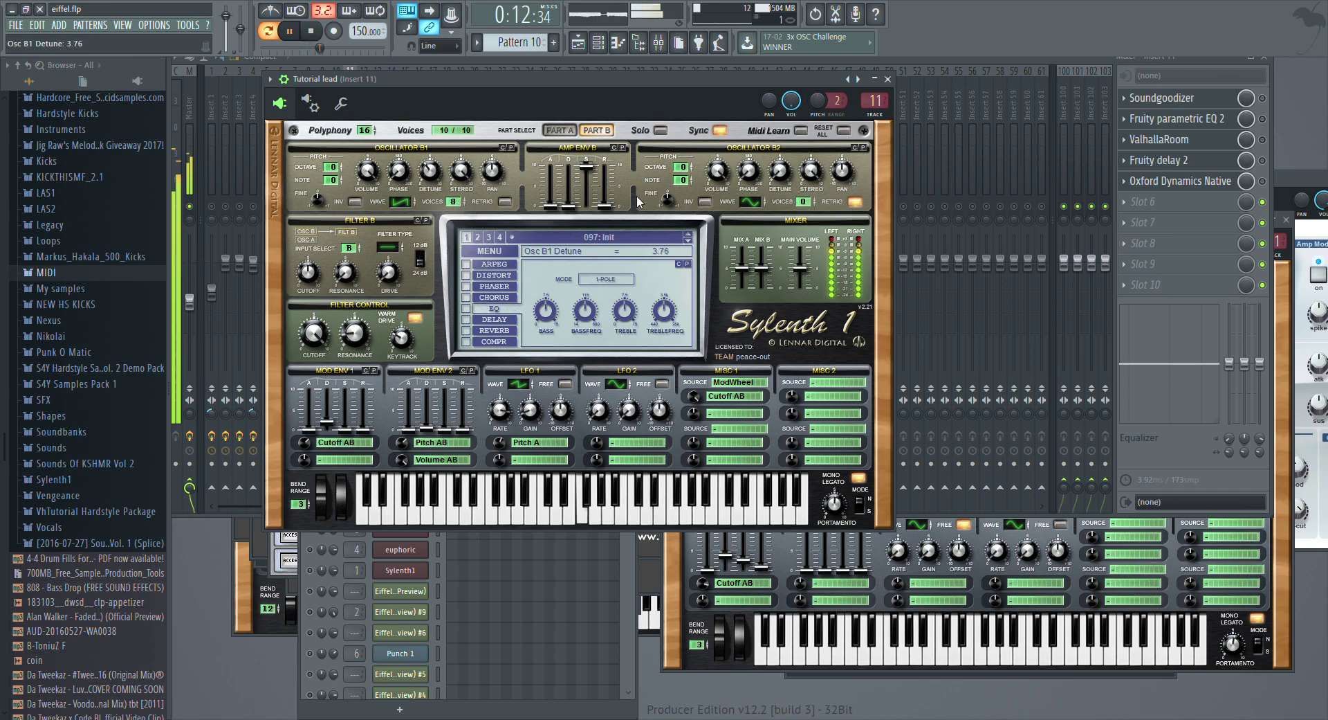
# Step: Set oscillator B2 to 8 voices, change its waveform and set its detune to 3.52
pyautogui.moveTo(803, 201); pyautogui.dragTo(836, 102)
pyautogui.moveTo(750, 202); pyautogui.dragTo(778, 122)
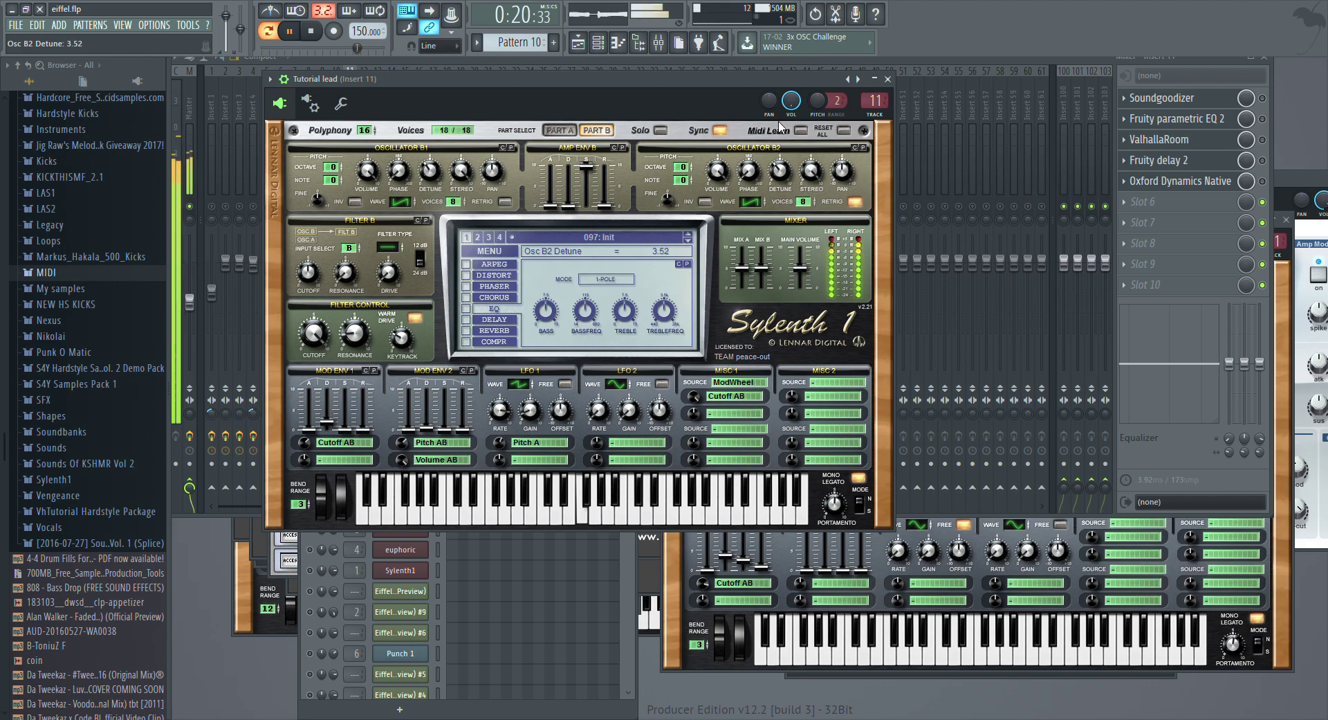
# Step: Turn off oscillator B2's retrig and set filter B to lowpass with a 12 dB slope
pyautogui.click(855, 201)
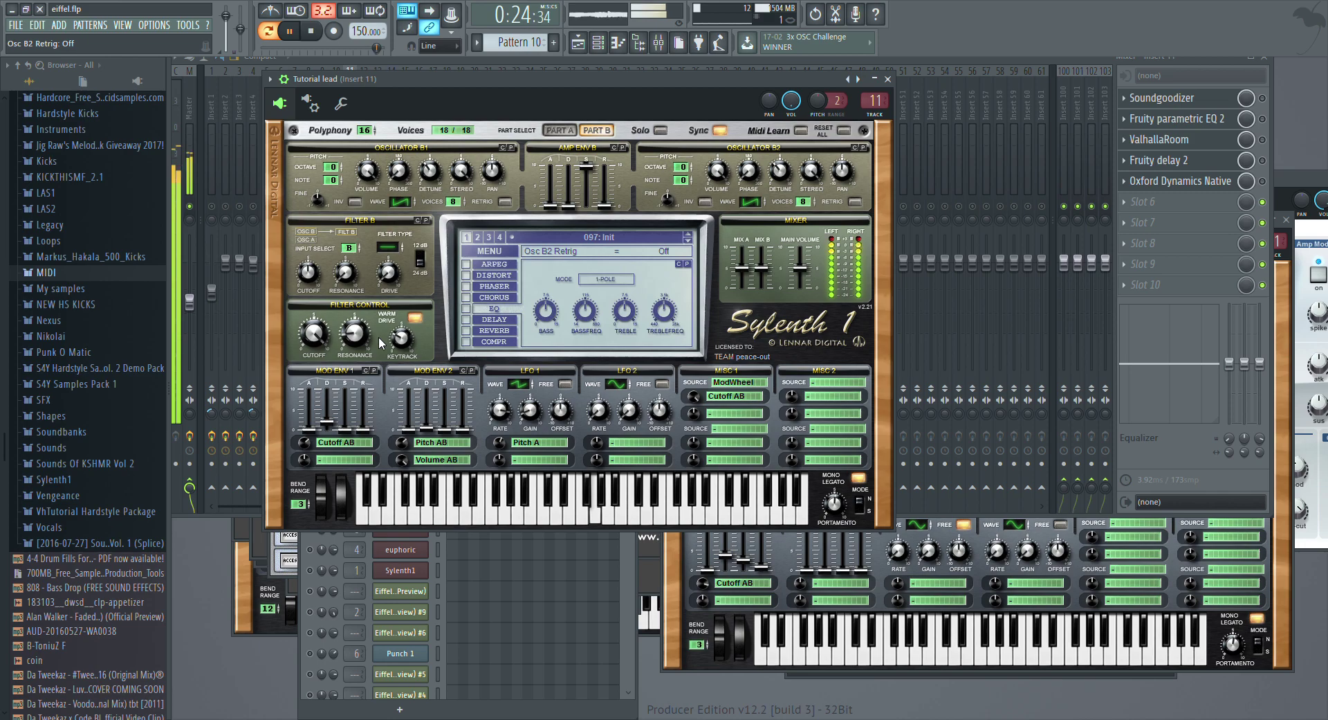
pyautogui.click(388, 247)
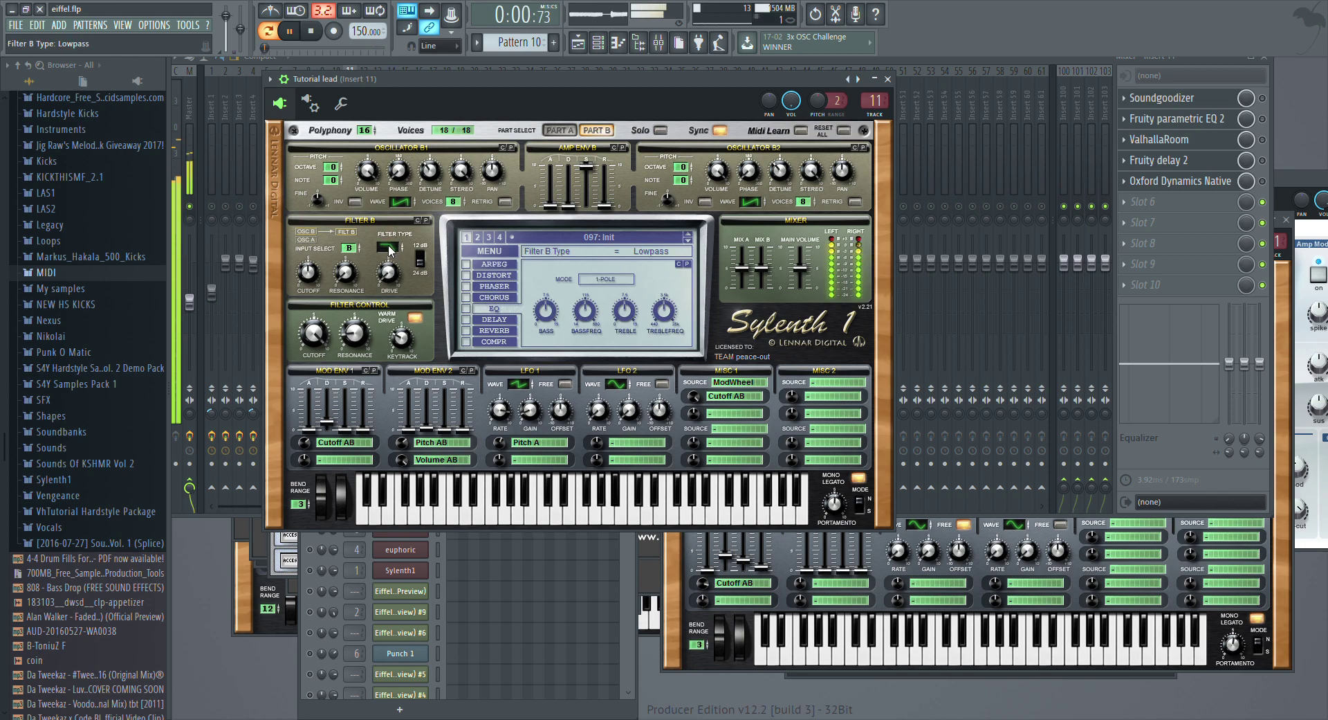
pyautogui.click(420, 260)
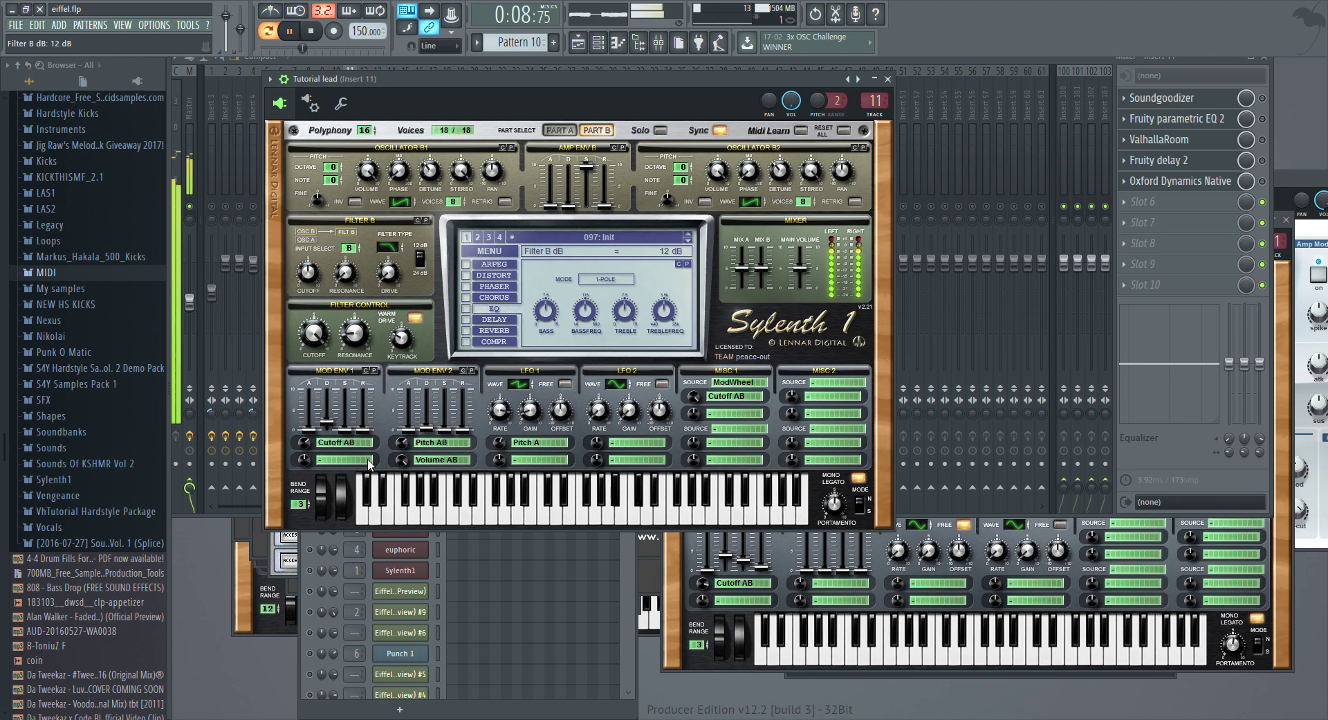
# Step: In the mixer section, set the Mix A level to 7.70 and the main volume to 3.22
pyautogui.moveTo(742, 283)
pyautogui.mouseDown()
pyautogui.moveTo(754, 231)
pyautogui.moveTo(754, 297)
pyautogui.moveTo(746, 262)
pyautogui.mouseUp()
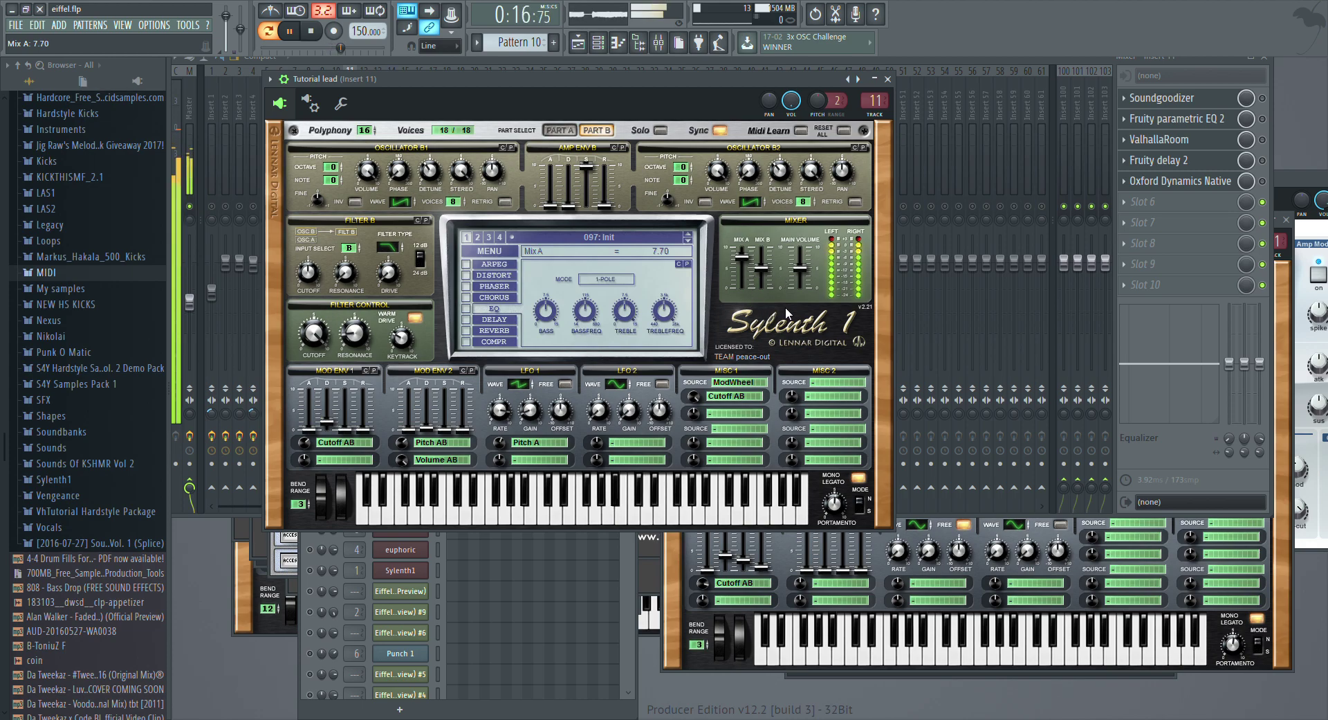
pyautogui.moveTo(801, 287); pyautogui.dragTo(799, 288)
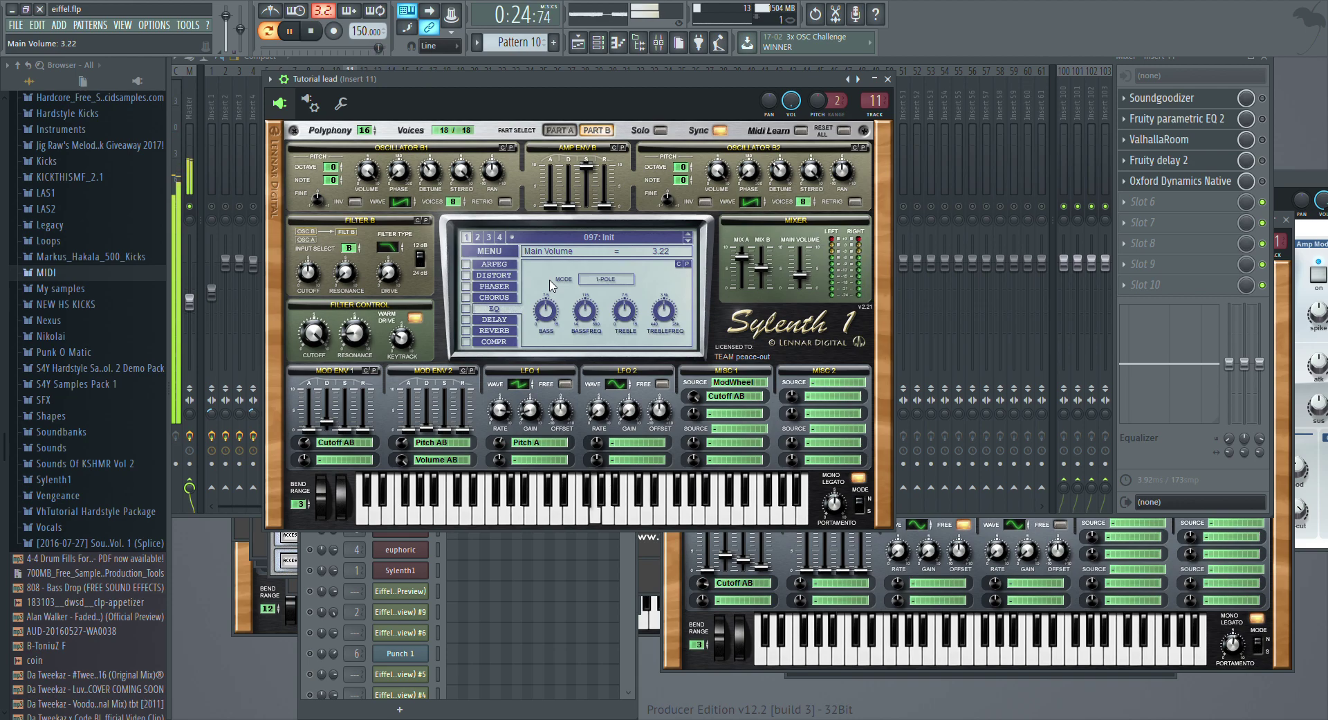
# Step: Enable the OverDrive distortion with an amount of 3.00 and turn on the chorus effect
pyautogui.click(467, 276)
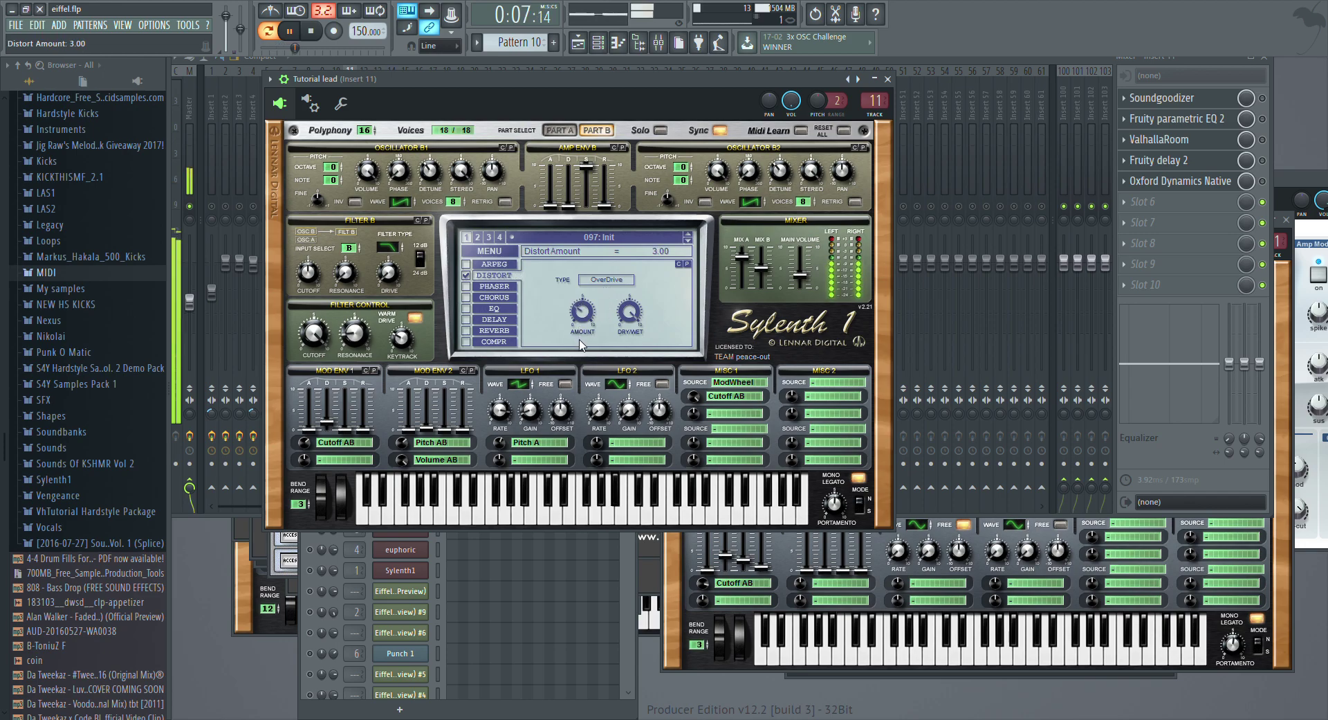
pyautogui.moveTo(580, 339); pyautogui.dragTo(579, 332)
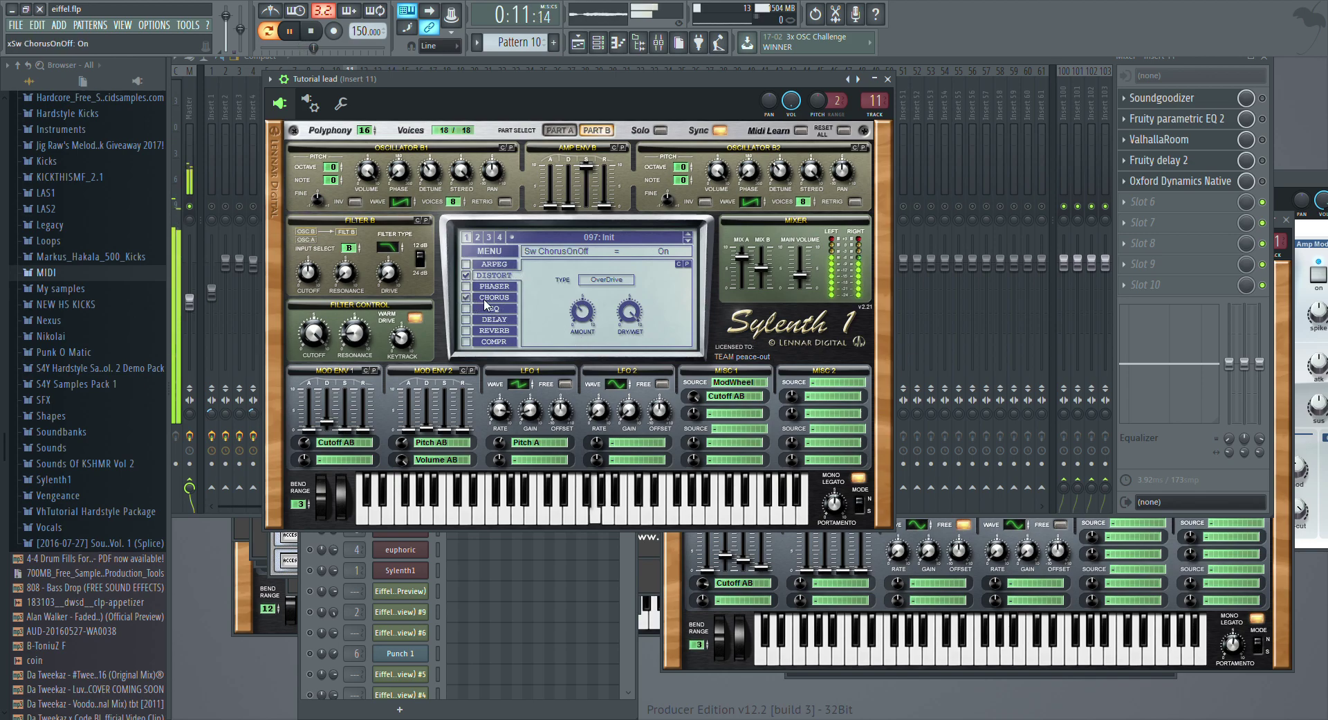
pyautogui.click(489, 299)
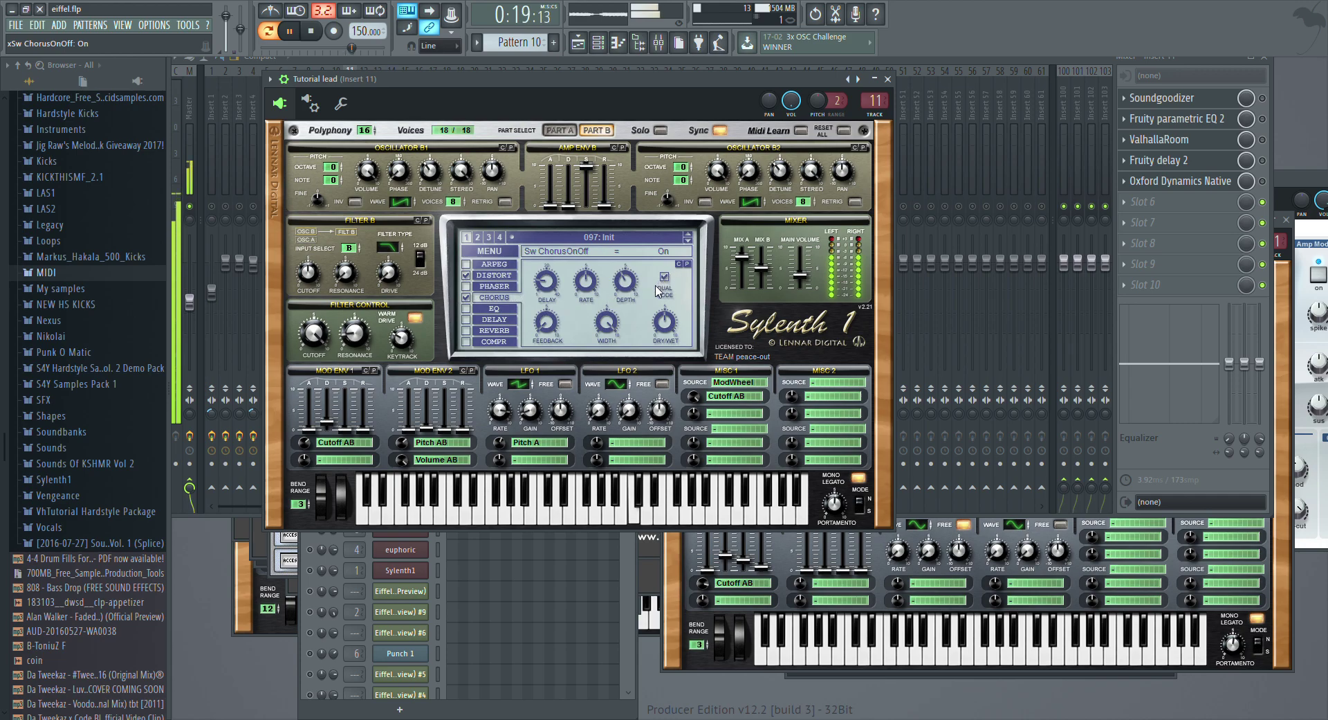
# Step: Enable the synth's EQ effect and set its treble to 10.64 dB
pyautogui.click(466, 309)
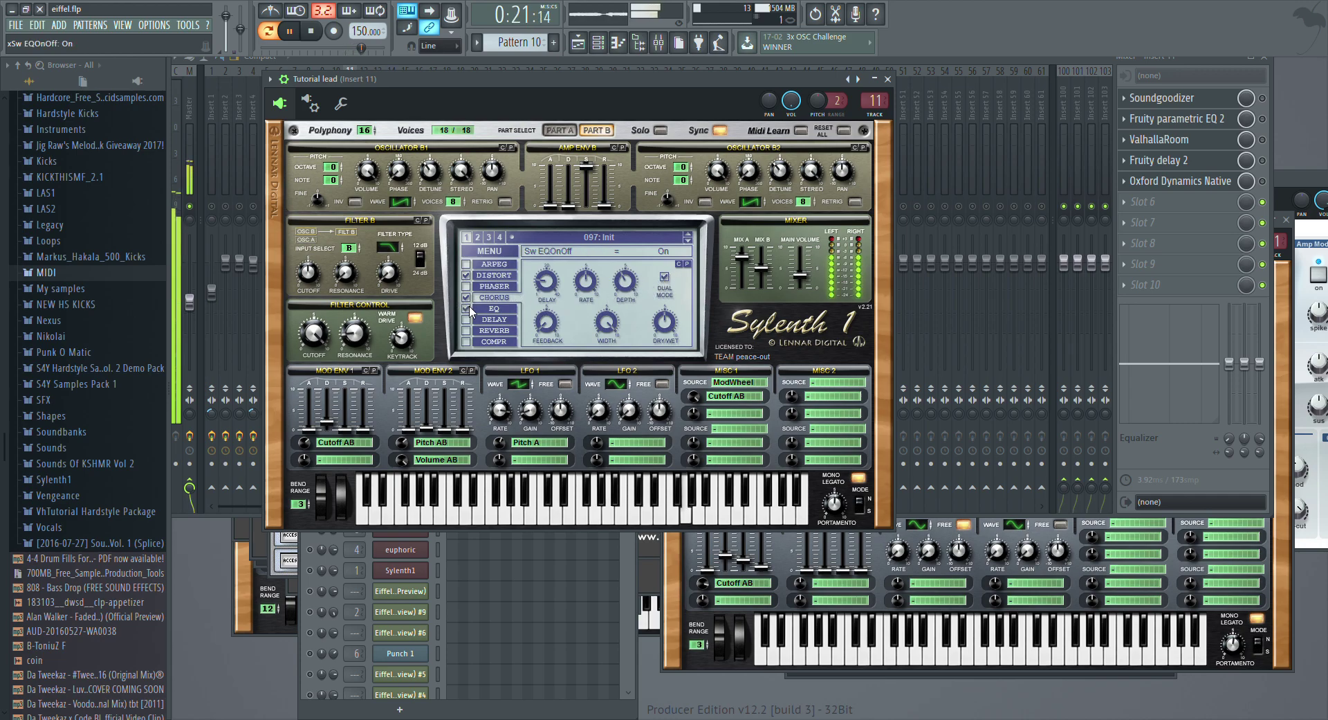
pyautogui.click(486, 313)
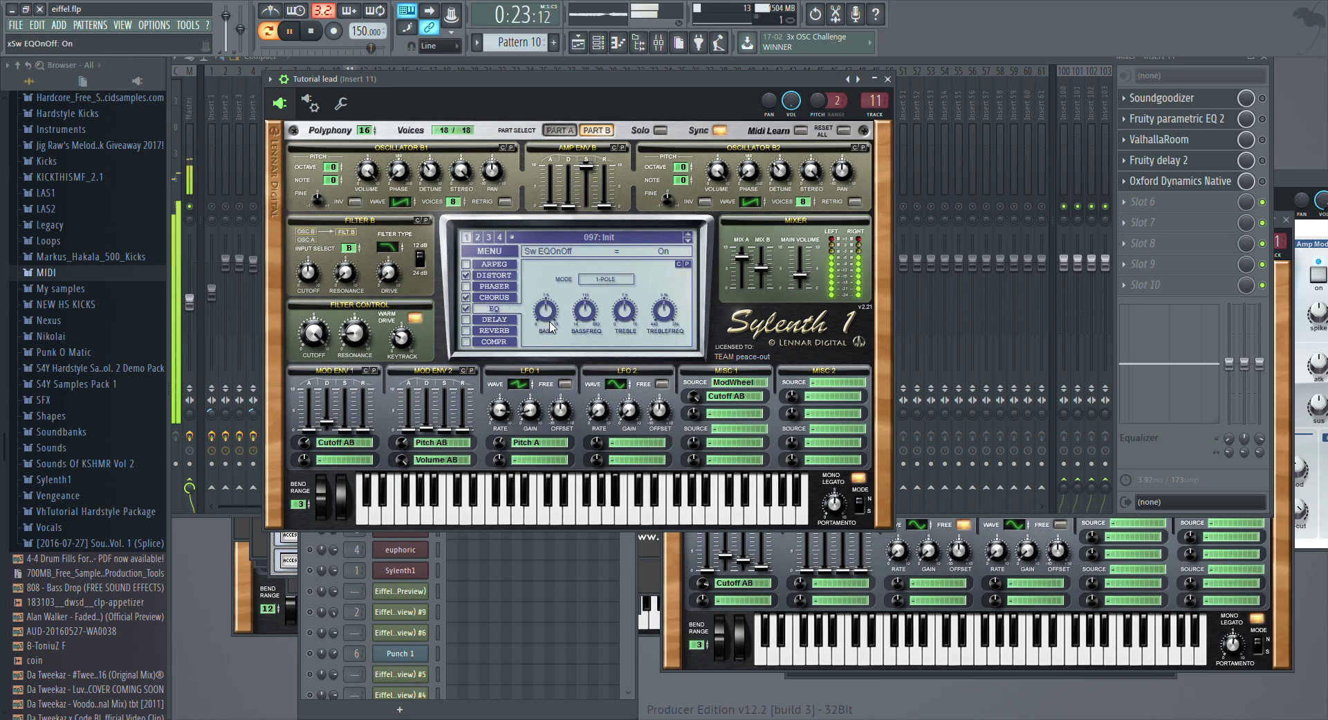
pyautogui.click(626, 319)
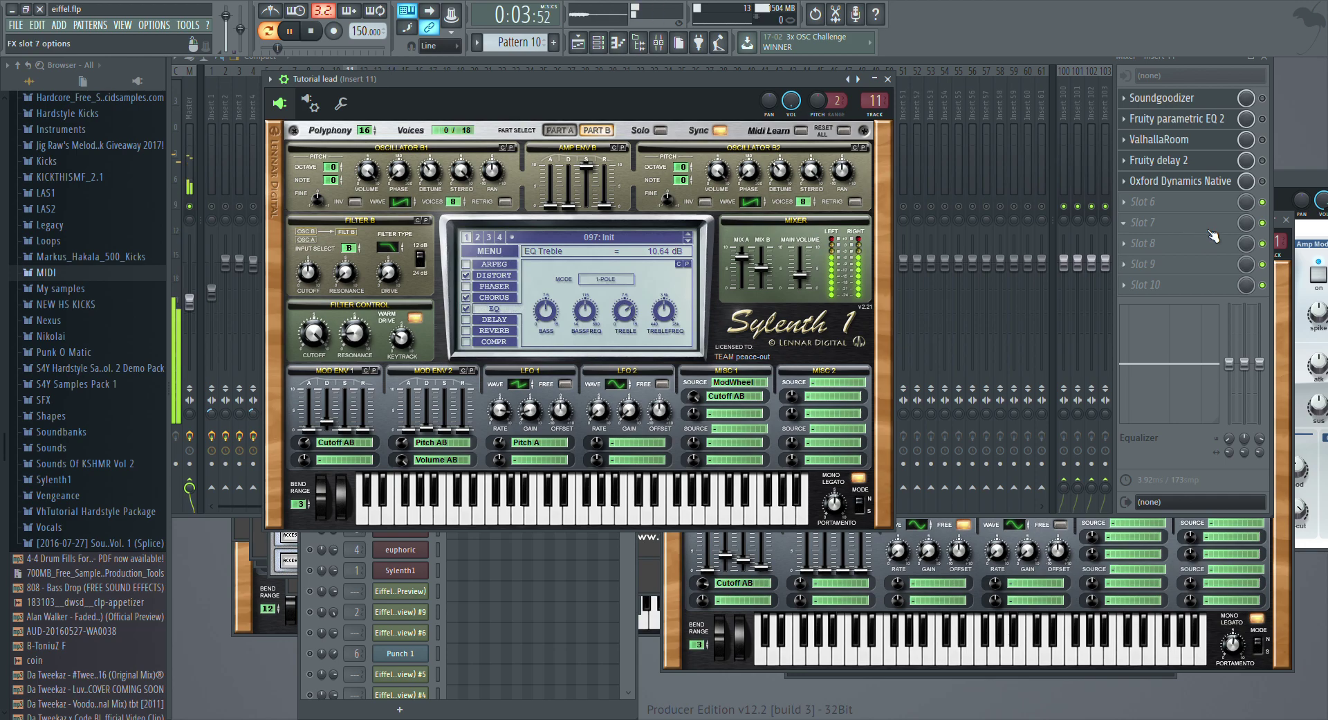
# Step: Enable all five effects on mixer insert 11, from Soundgoodizer to Oxford Dynamics Native, and restart playback of the pattern
pyautogui.click(1264, 184)
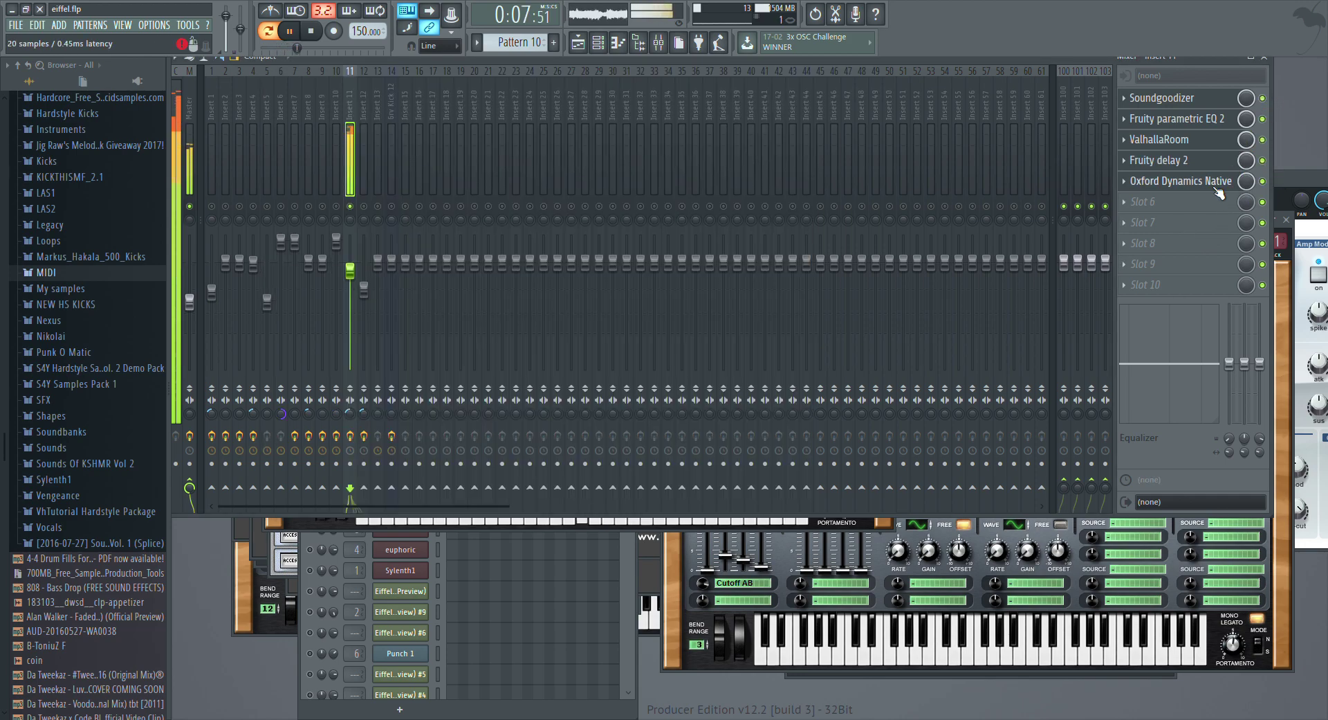
pyautogui.press('space')
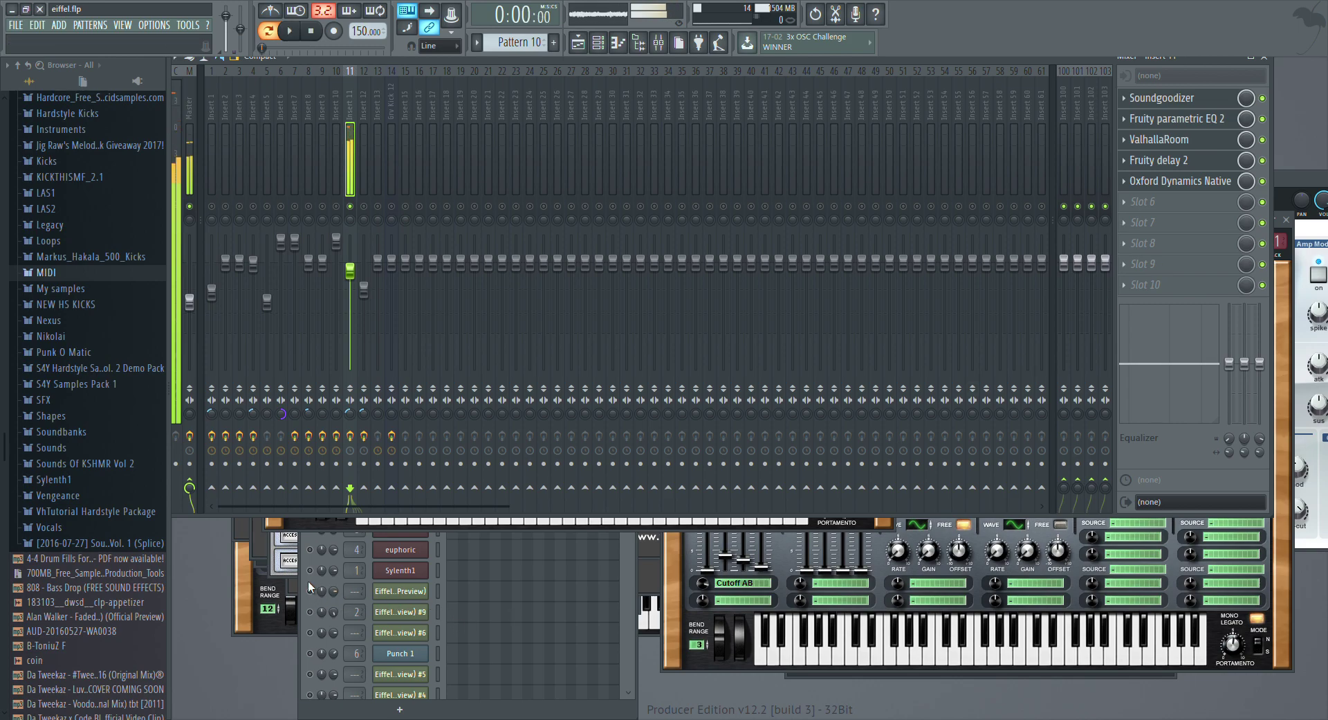
pyautogui.click(305, 580)
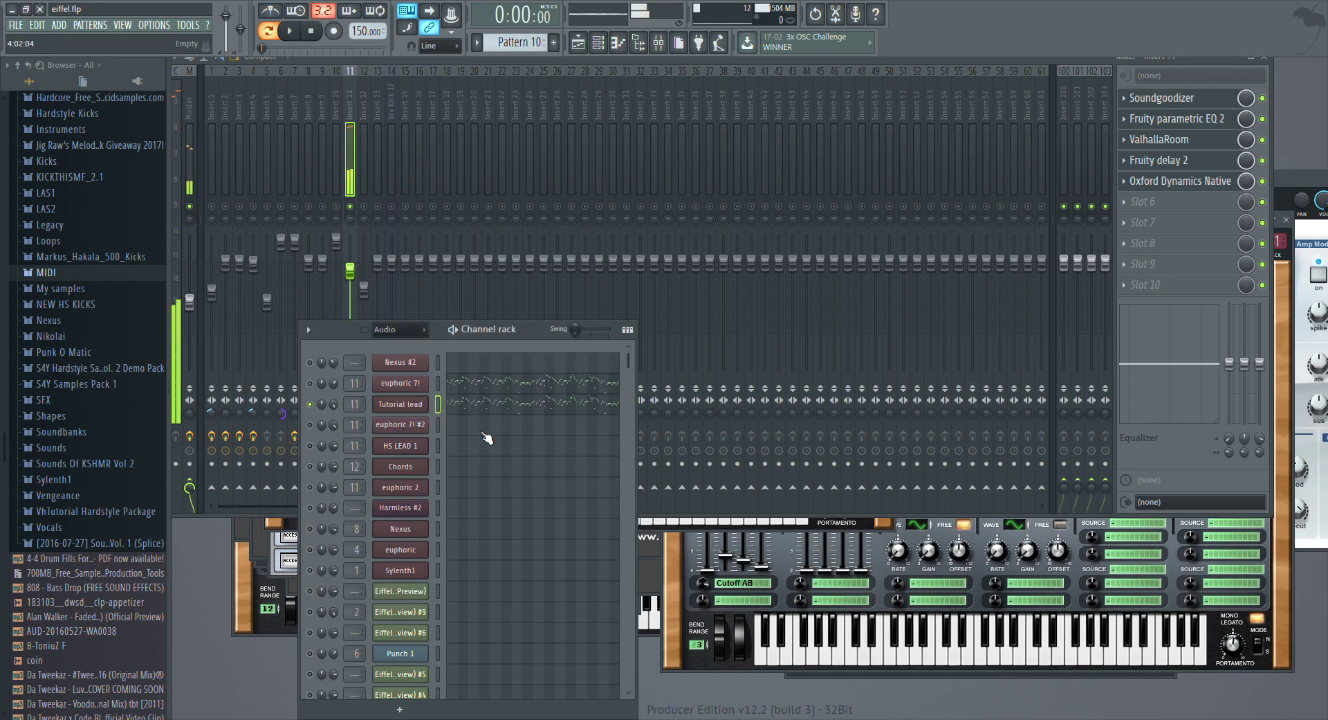
pyautogui.press('space')
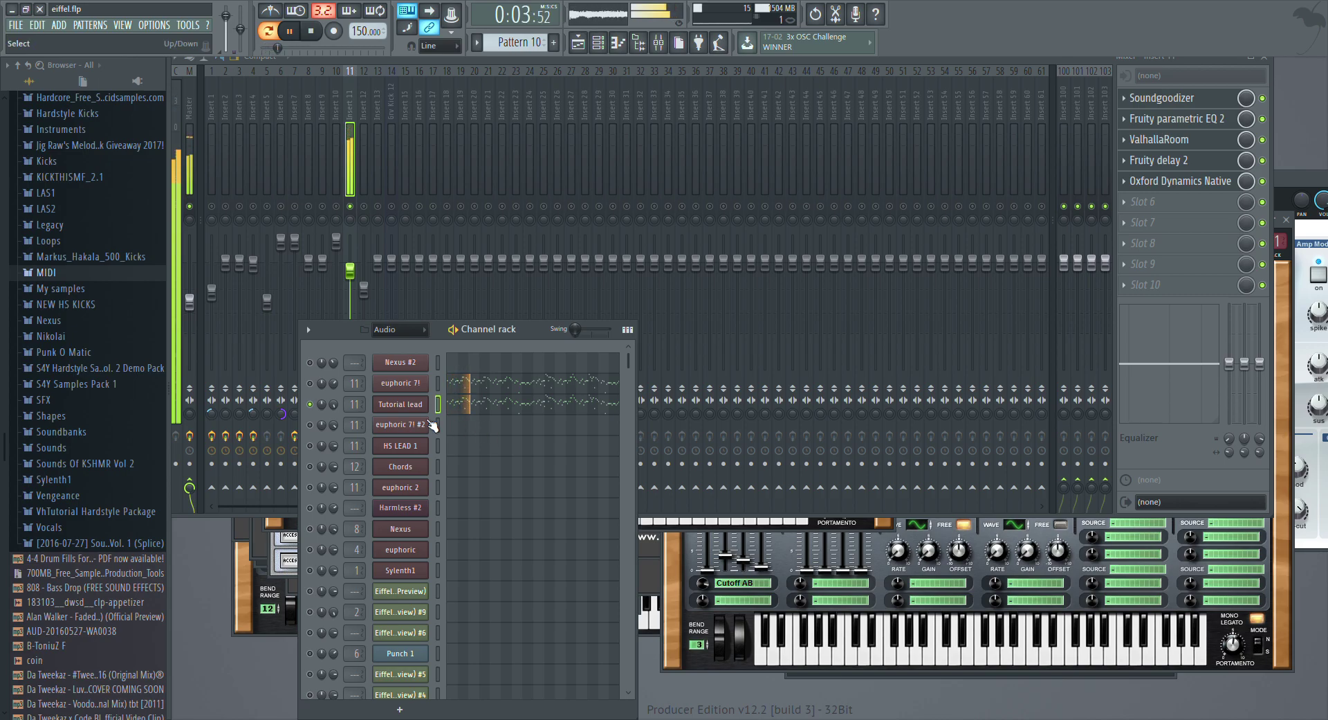
# Step: Open the Tutorial lead channel's piano roll and examine its melody through to the last bar during playback, stopping it at the end
pyautogui.click(405, 408)
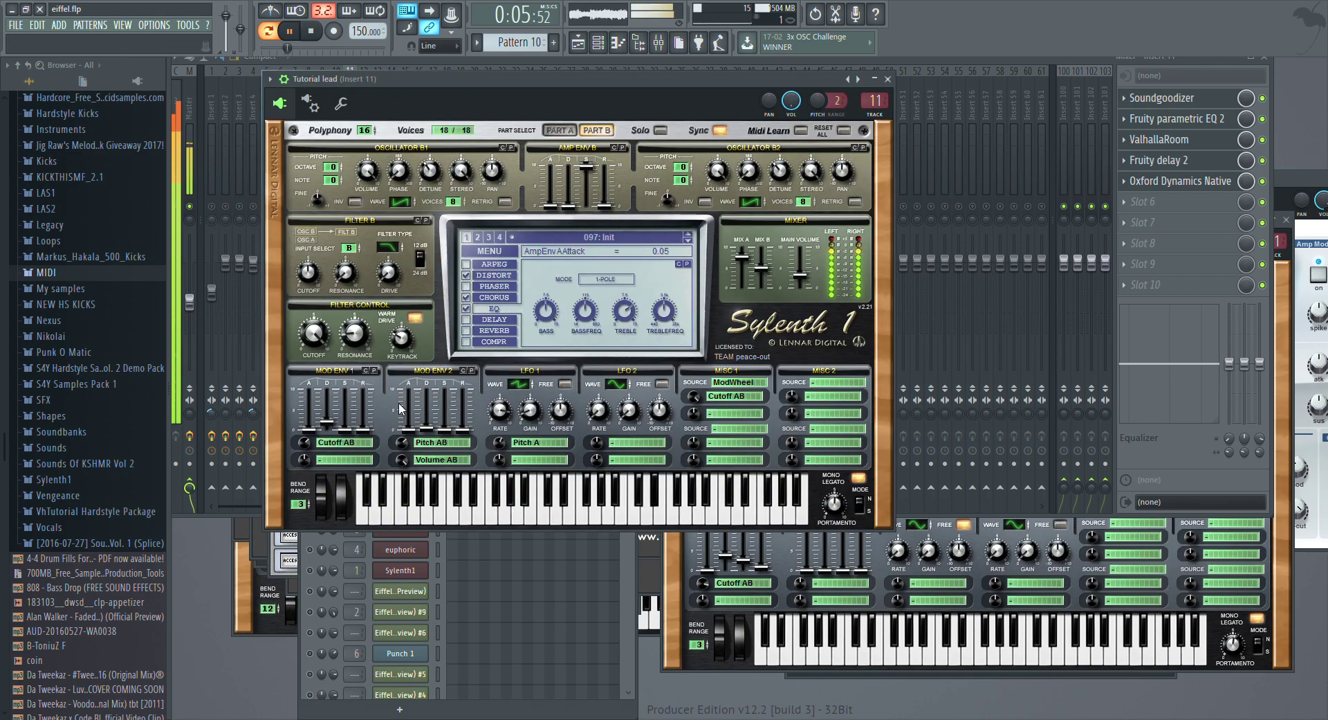
pyautogui.click(308, 589)
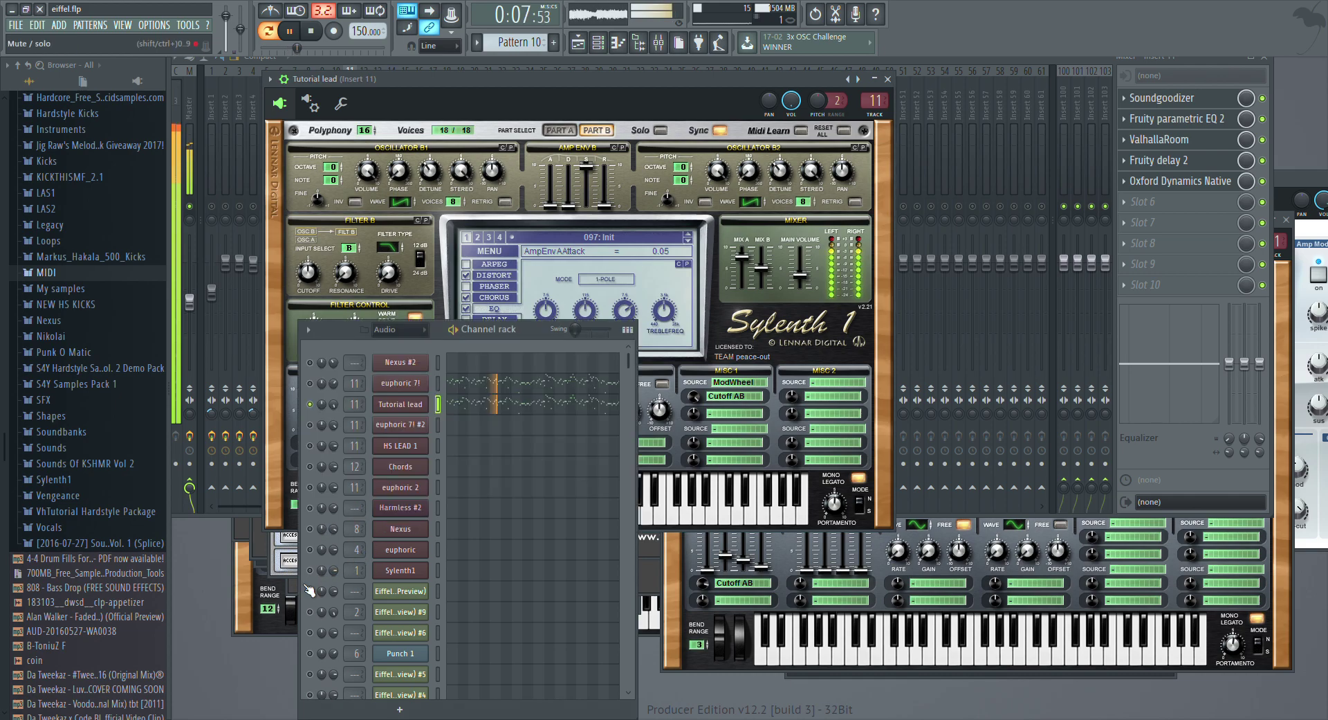
pyautogui.click(491, 407)
pyautogui.scroll(-6, 503, 442)
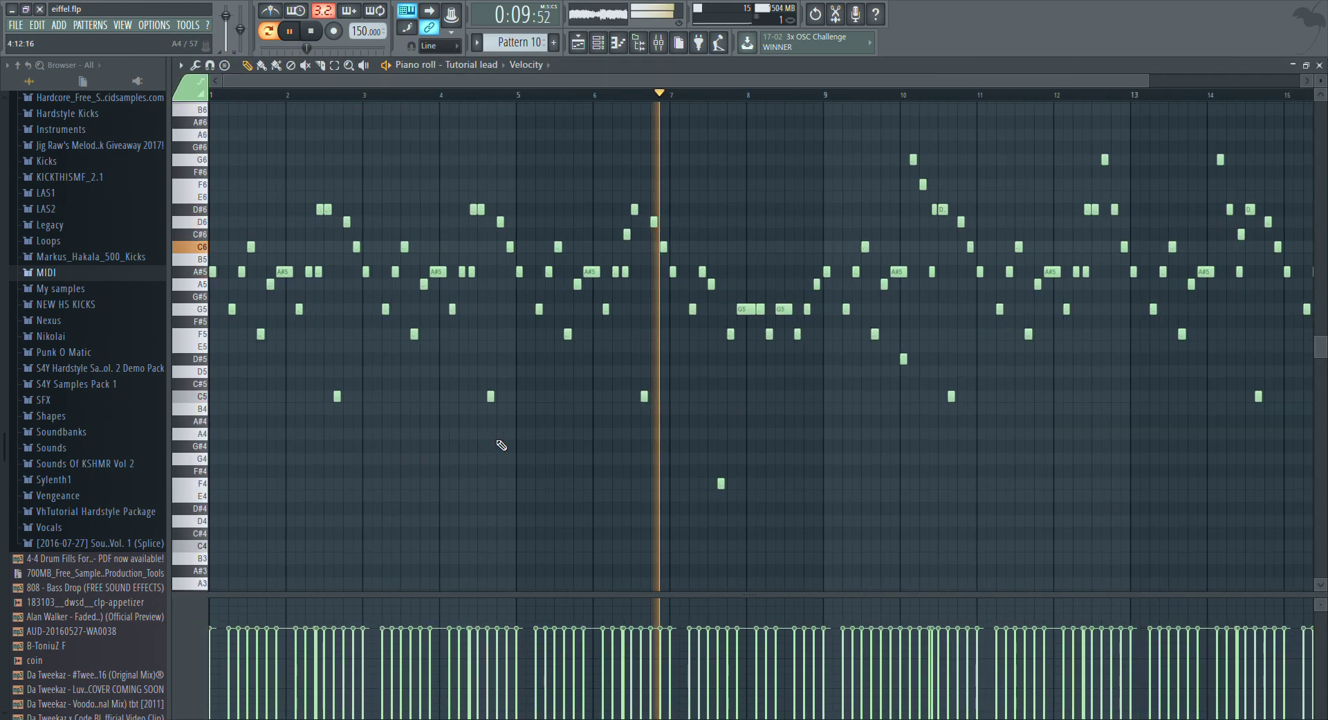
pyautogui.scroll(5, 606, 437)
pyautogui.scroll(3, 488, 452)
pyautogui.scroll(-4, 719, 450)
pyautogui.moveTo(646, 471); pyautogui.dragTo(497, 488)
pyautogui.moveTo(789, 461); pyautogui.dragTo(665, 459)
pyautogui.scroll(2, 740, 467)
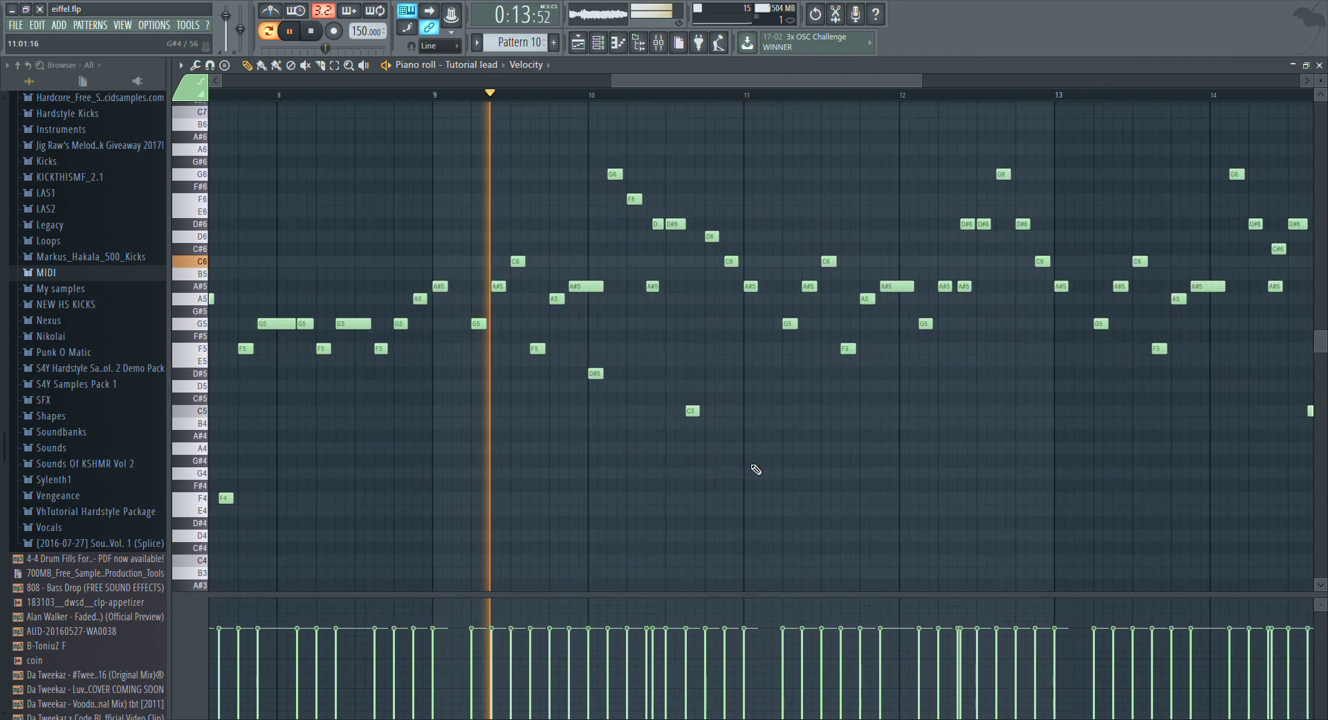
pyautogui.moveTo(881, 468); pyautogui.dragTo(600, 438)
pyautogui.moveTo(694, 436); pyautogui.dragTo(522, 421)
pyautogui.moveTo(651, 418); pyautogui.dragTo(545, 425)
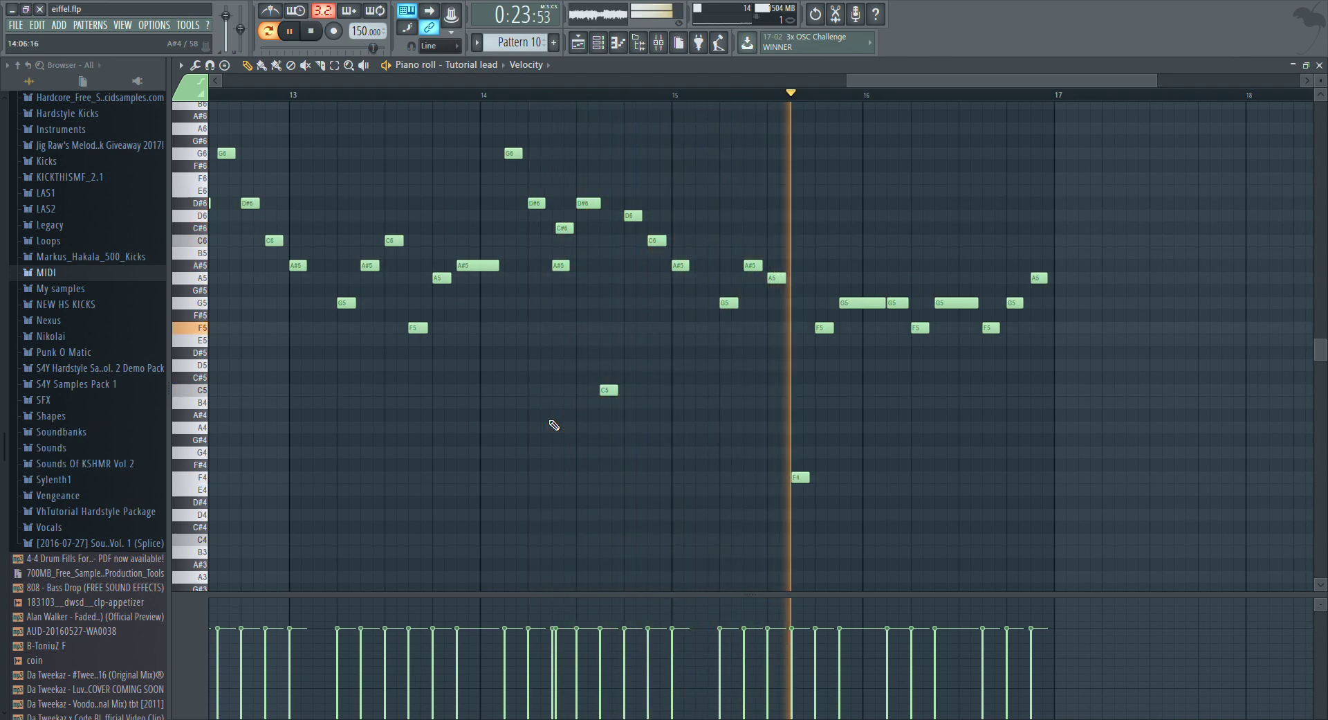
pyautogui.press('space')
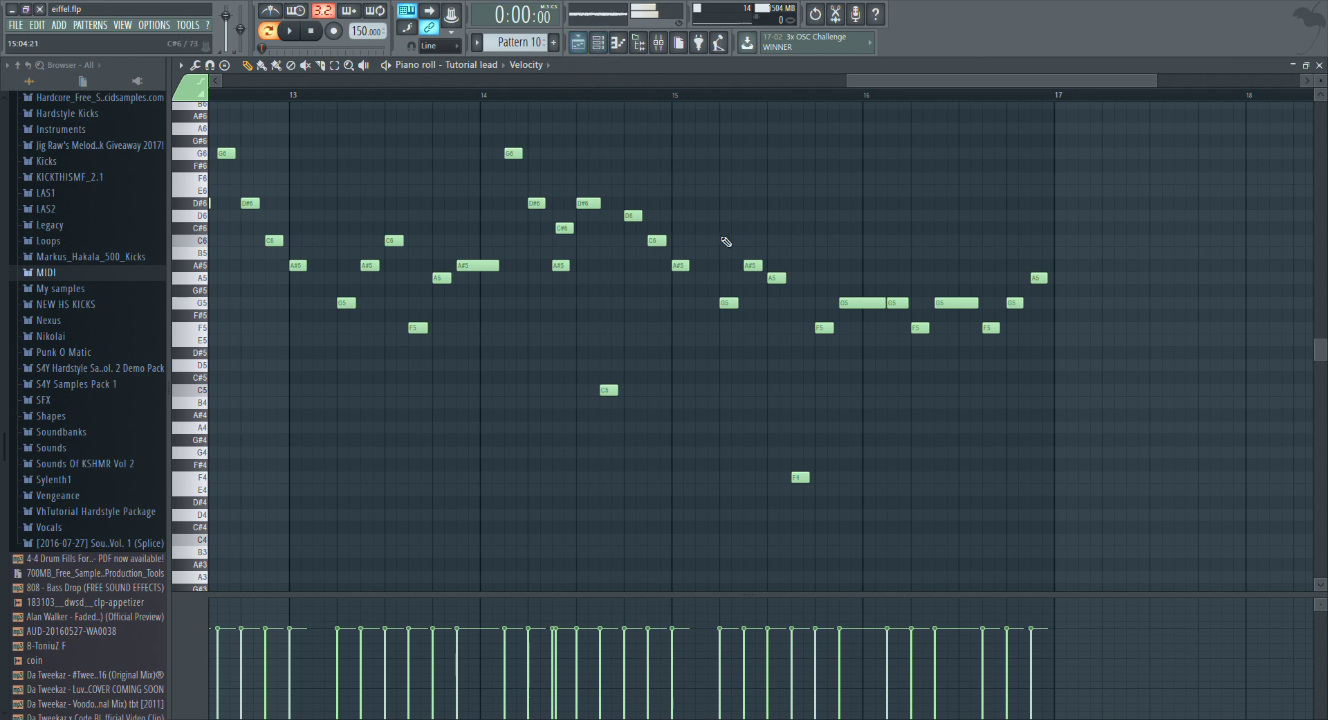